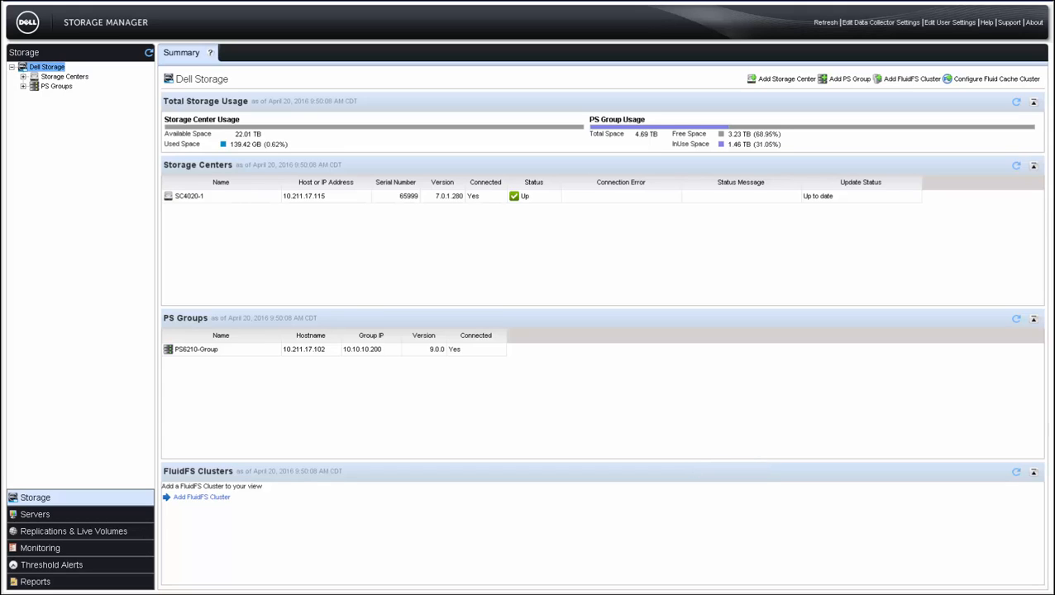
Add the PS Group at 10.211.17.101 to the PS Groups folder, entering the user name grpadmin and the account password.
left_click(53, 87)
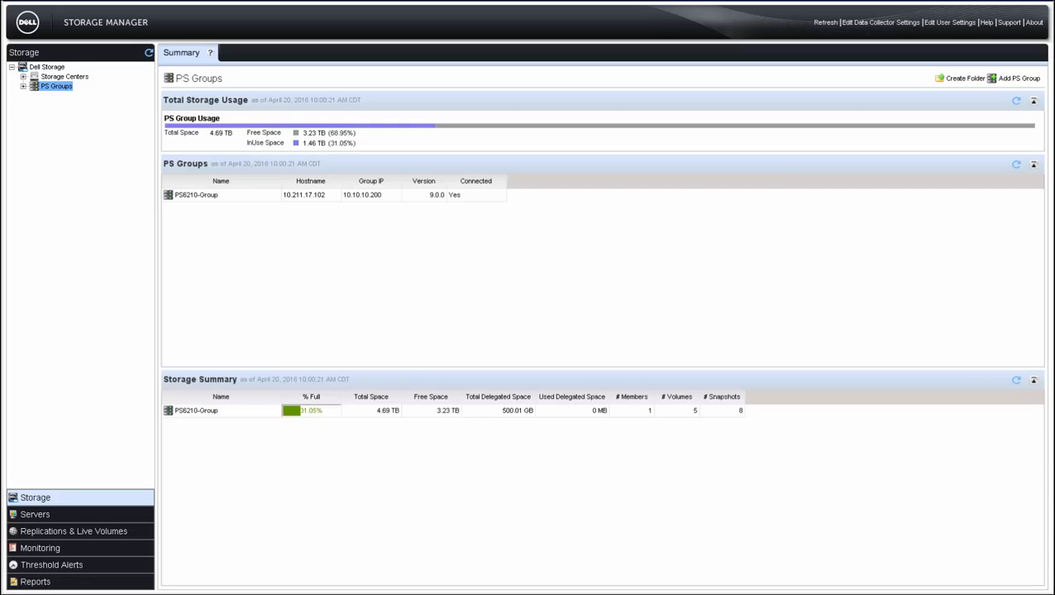
right_click(52, 86)
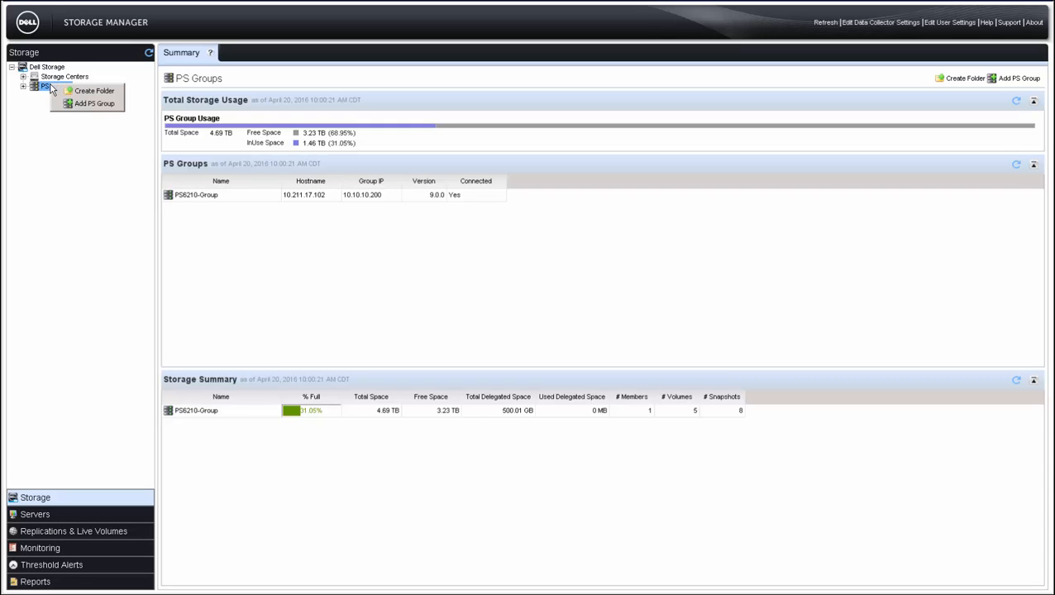
left_click(65, 105)
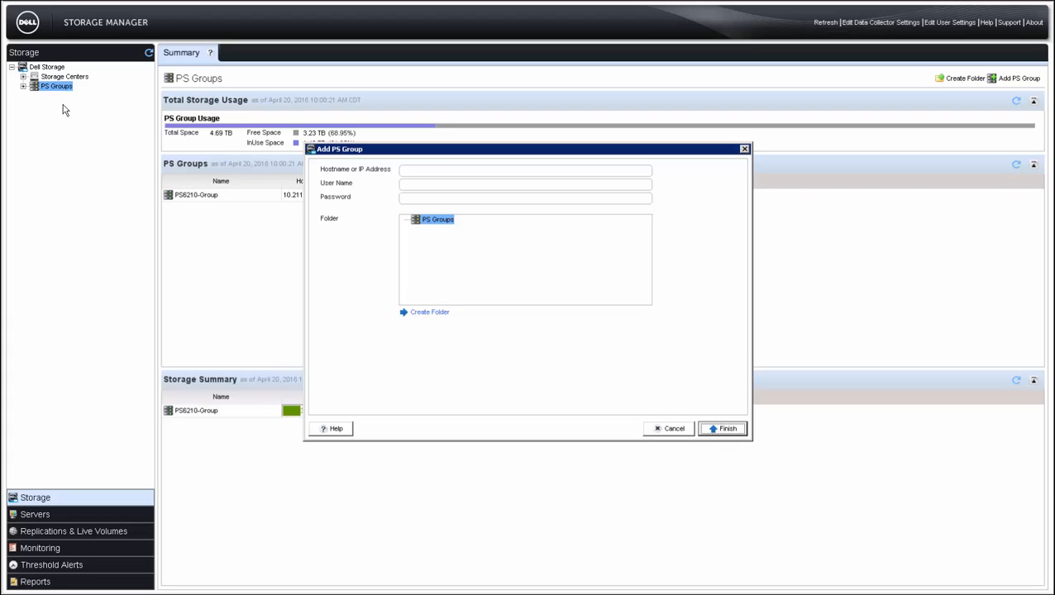
left_click(629, 169)
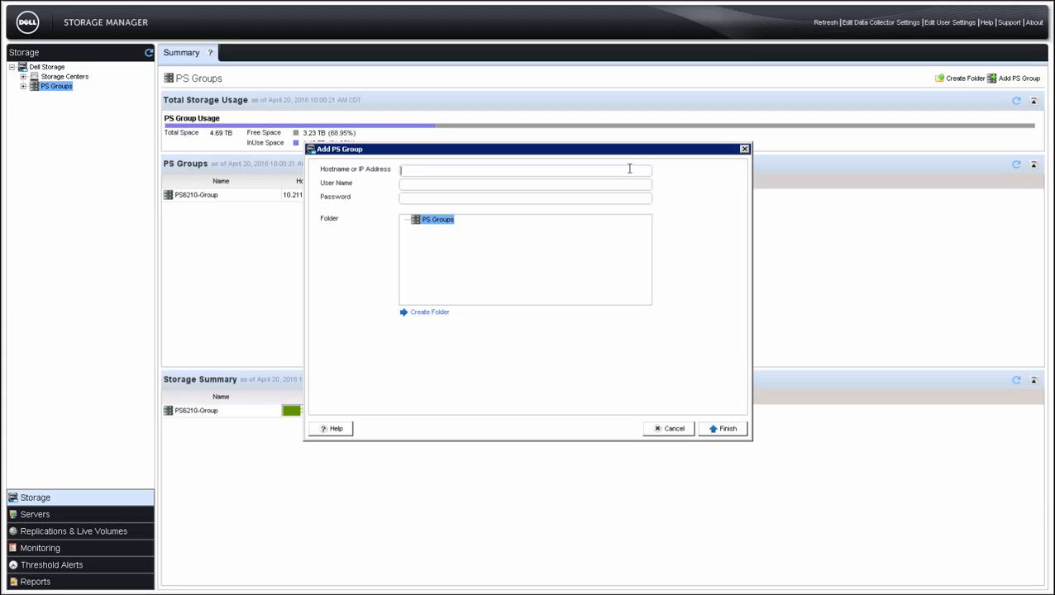
type("10.211.17.101")
key("Tab")
type("grpadmin")
key("Tab")
type("***")
left_click(721, 429)
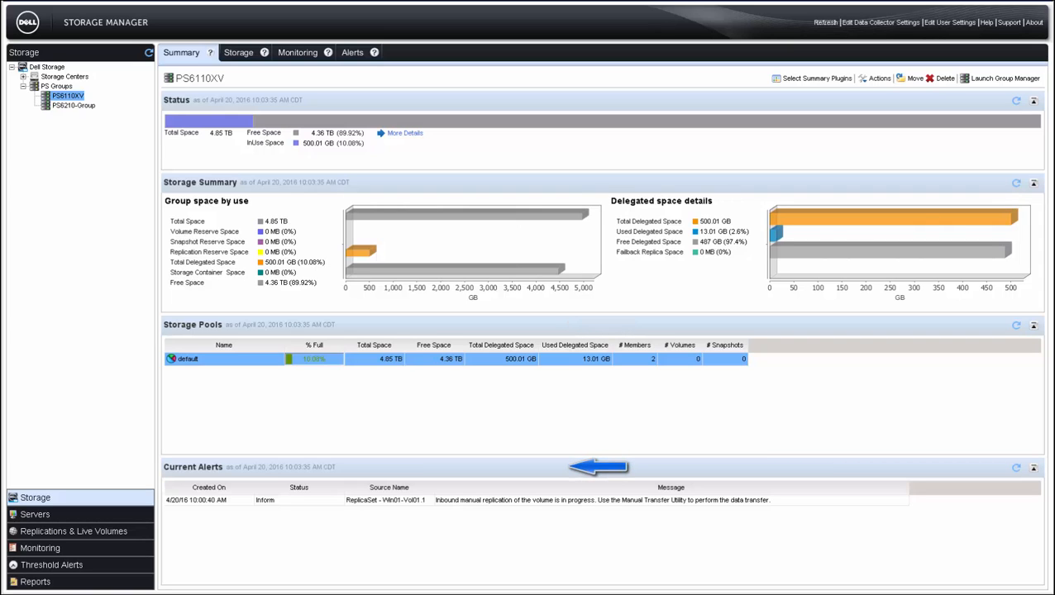
Review the view selection for the PS6110XV group's summary, accept it as is, and launch Group Manager.
left_click(799, 80)
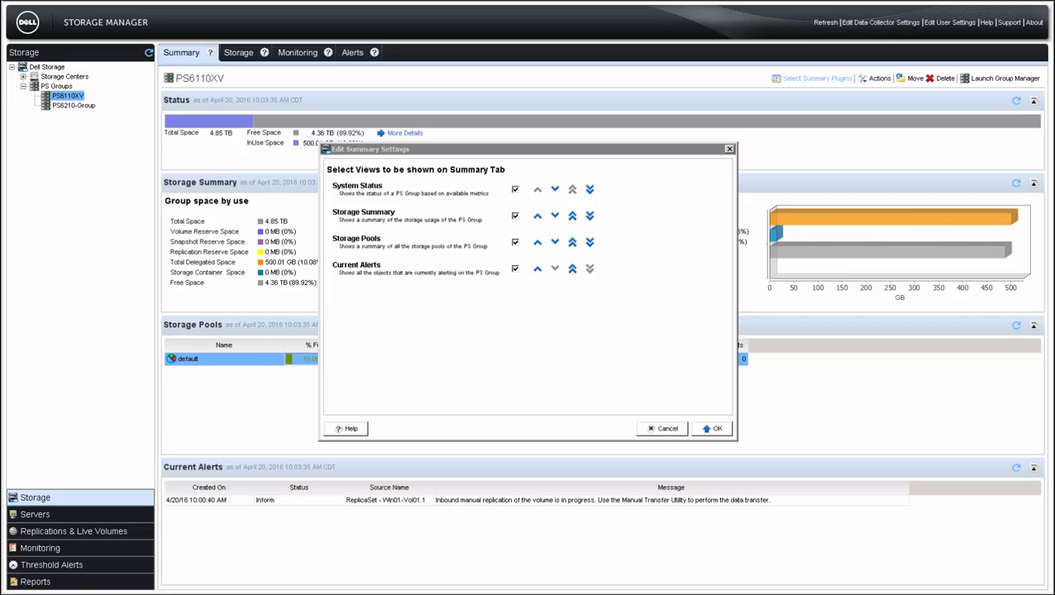
left_click(715, 429)
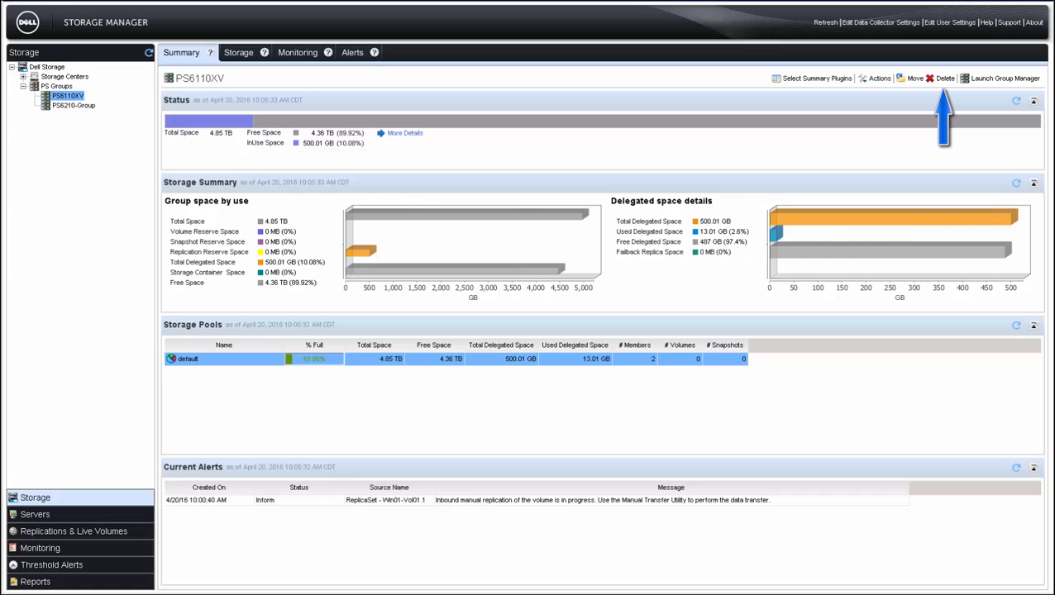
left_click(990, 80)
Examine the PS6110XV group's storage overview, its outbound and inbound replication monitoring, and its alerts.
left_click(237, 57)
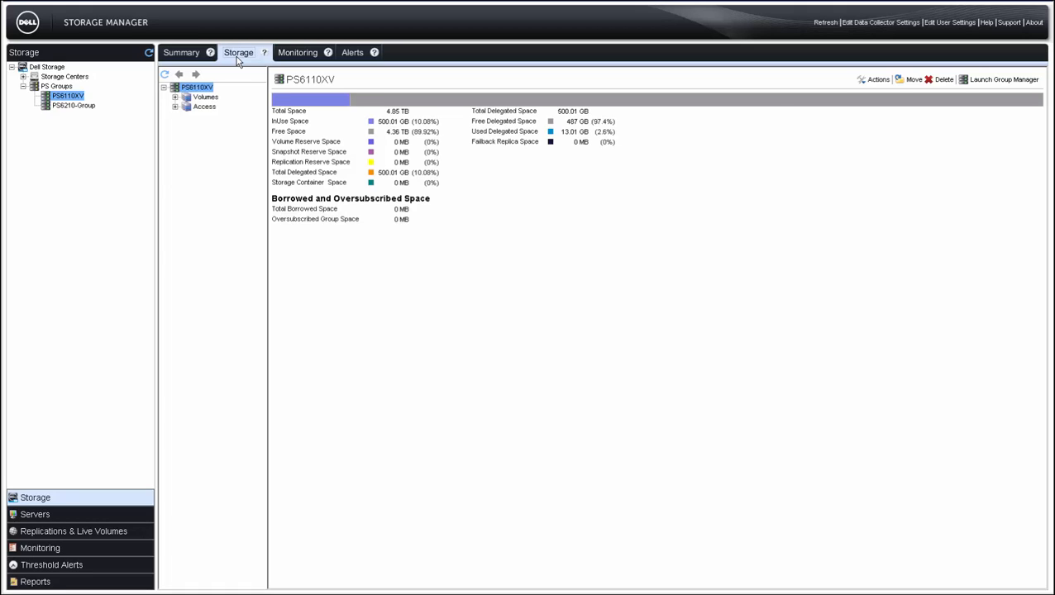
left_click(300, 55)
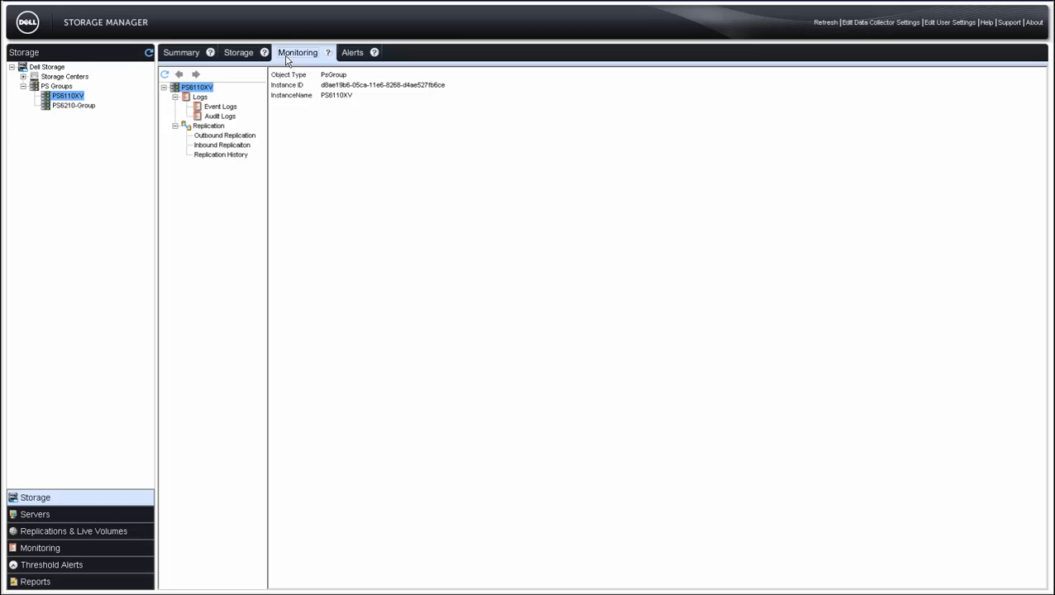
left_click(238, 137)
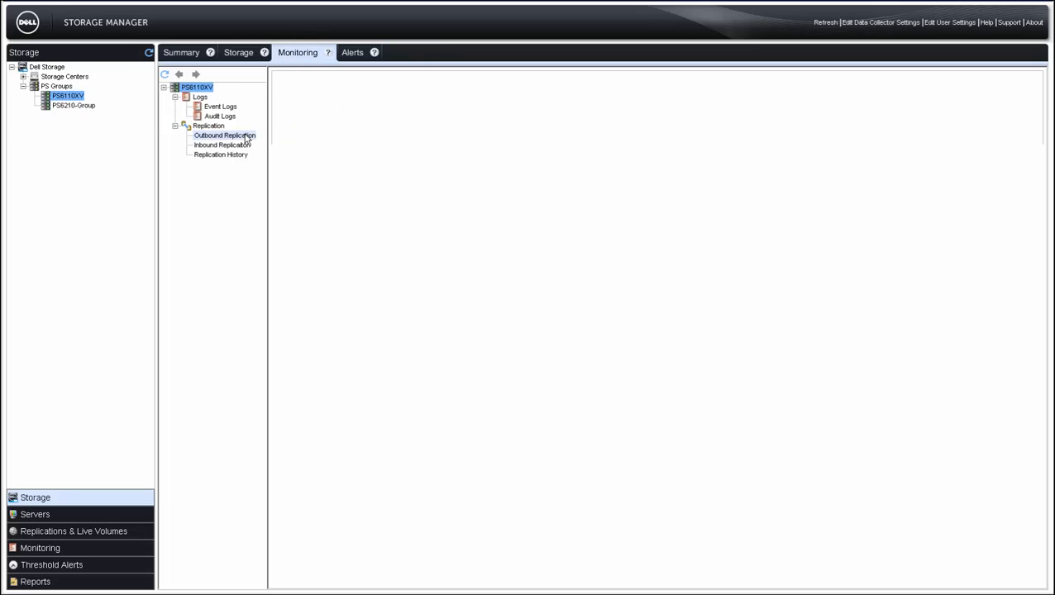
left_click(238, 146)
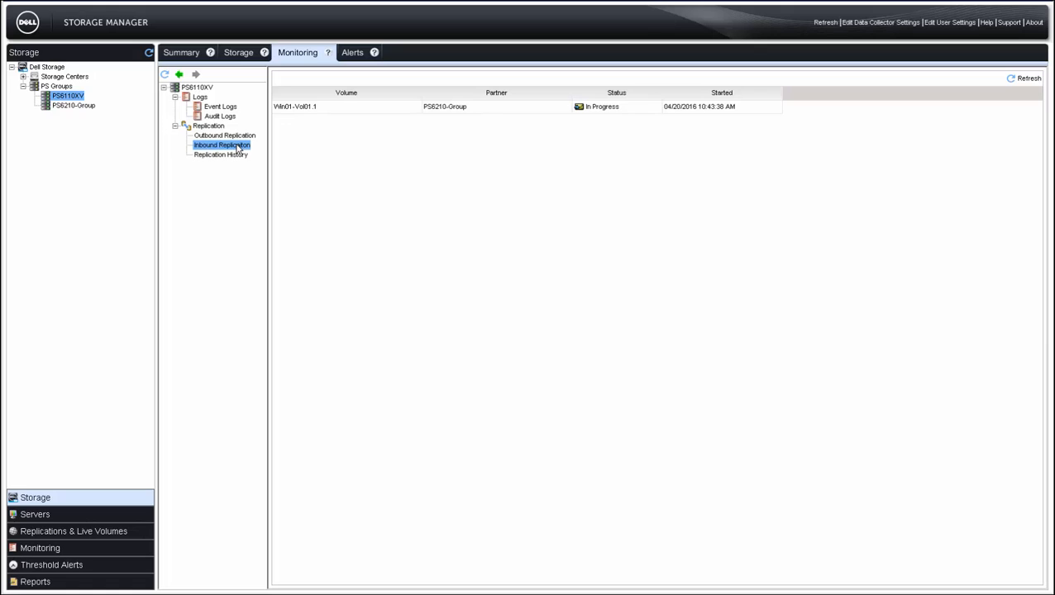
left_click(359, 54)
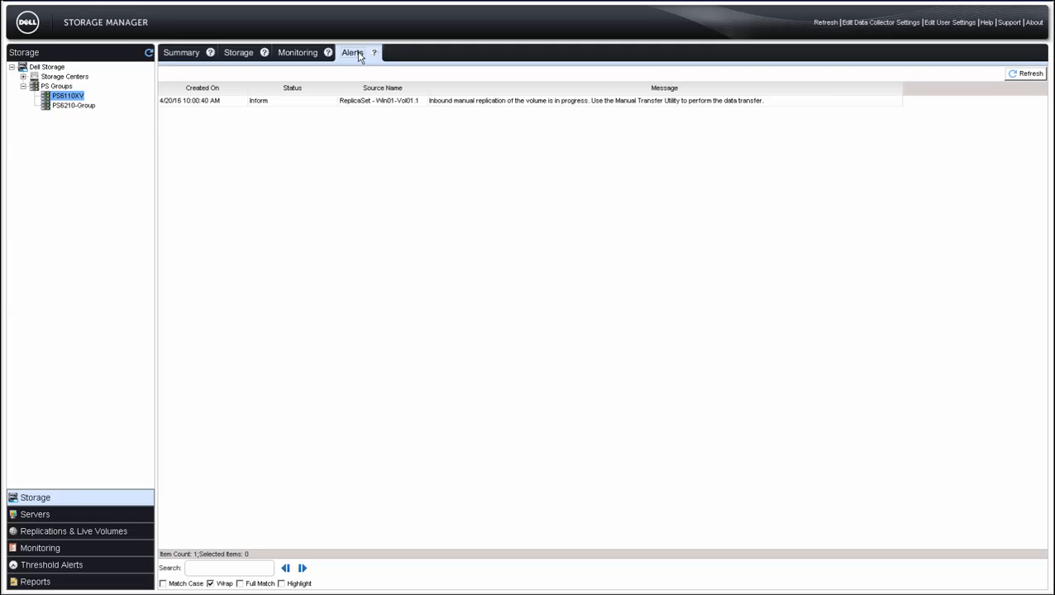
Create a volume folder named WindowsVolumes on PS6110XV with the notes "Volumes presented to Windows Servers", and review its editable settings.
left_click(235, 58)
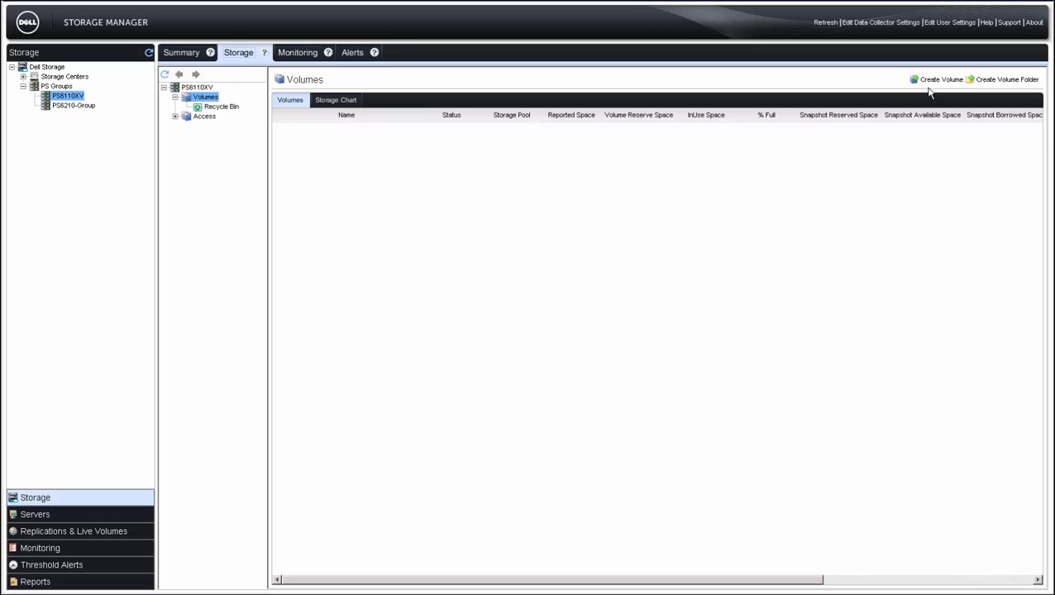
left_click(1001, 81)
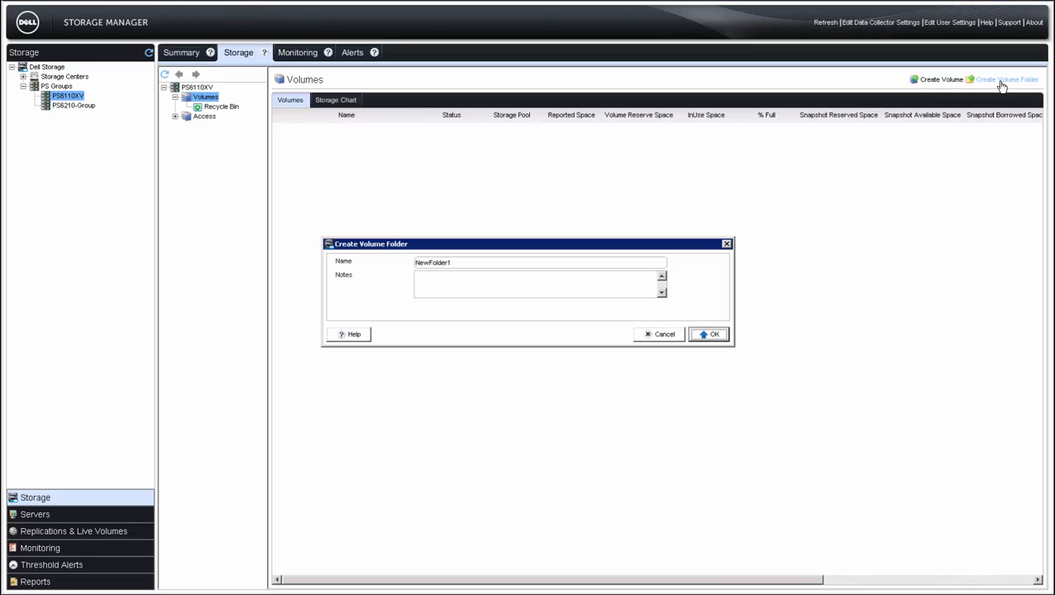
double_click(461, 264)
key("BackSpace")
type("WindowsVolumes")
key("Tab")
type("Volumes presented to Windows Servers")
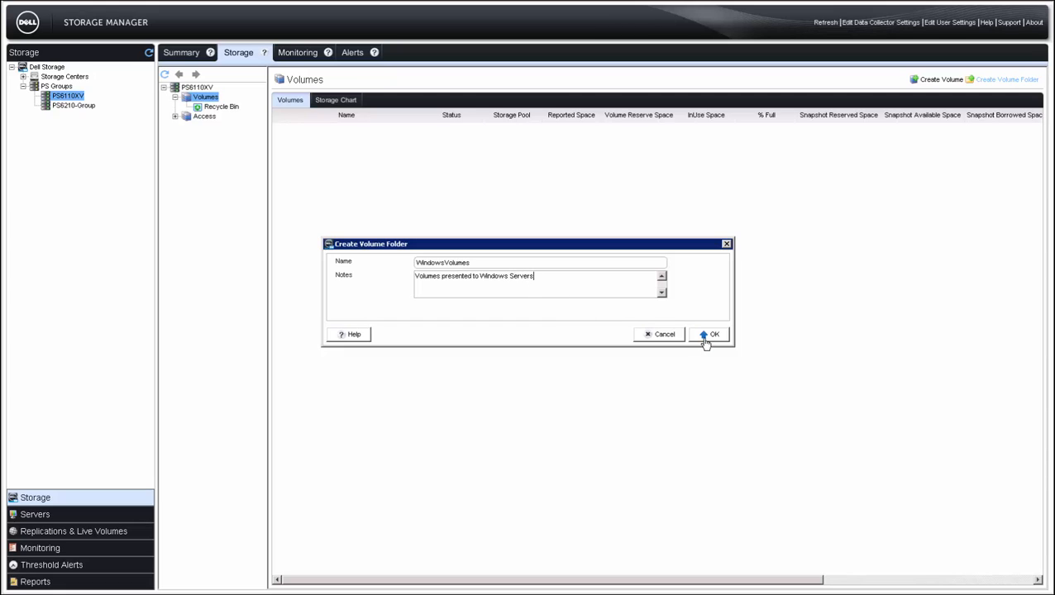
left_click(707, 337)
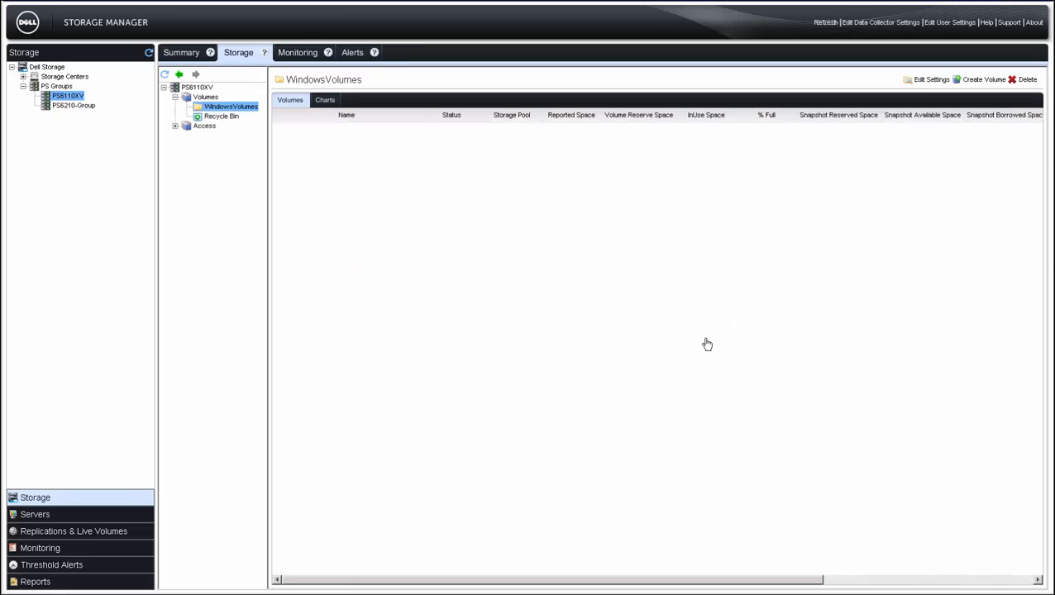
left_click(925, 81)
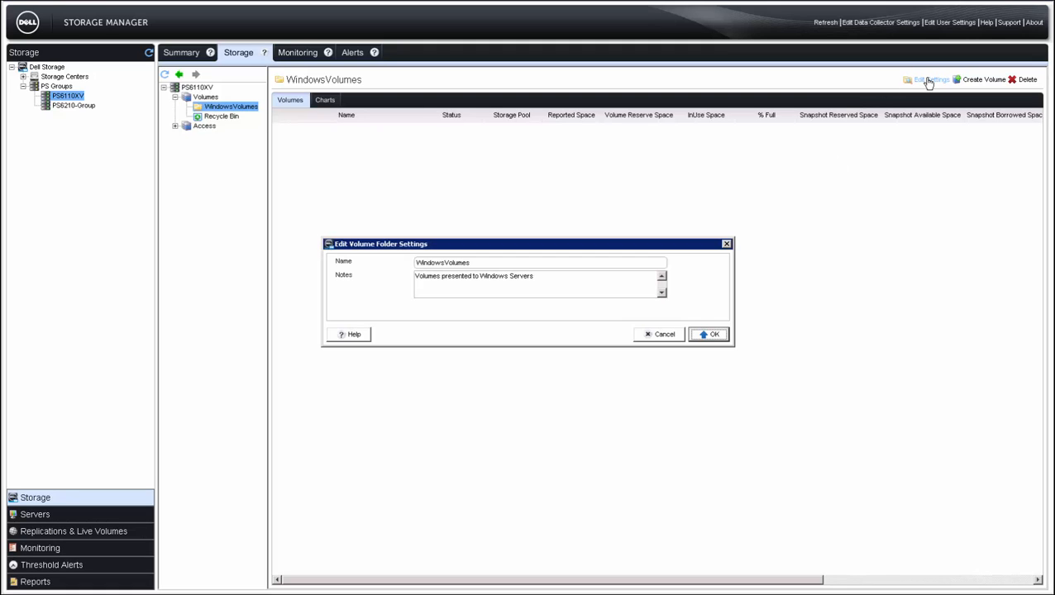
left_click(665, 334)
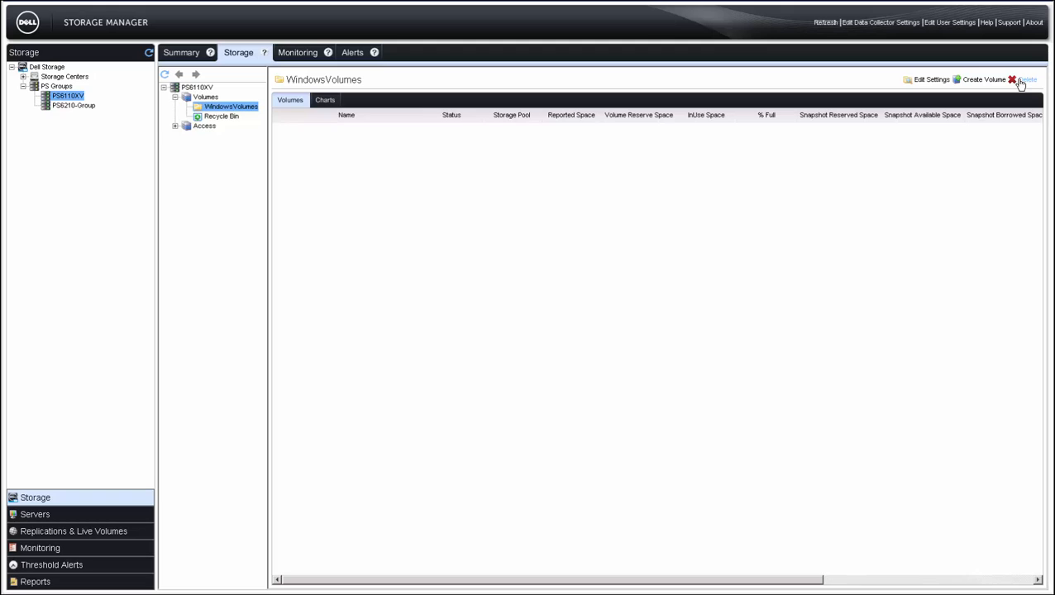
Start a new volume in the WindowsVolumes folder named Win01Volume01 with the notes "Volume accessed by Win01".
left_click(986, 80)
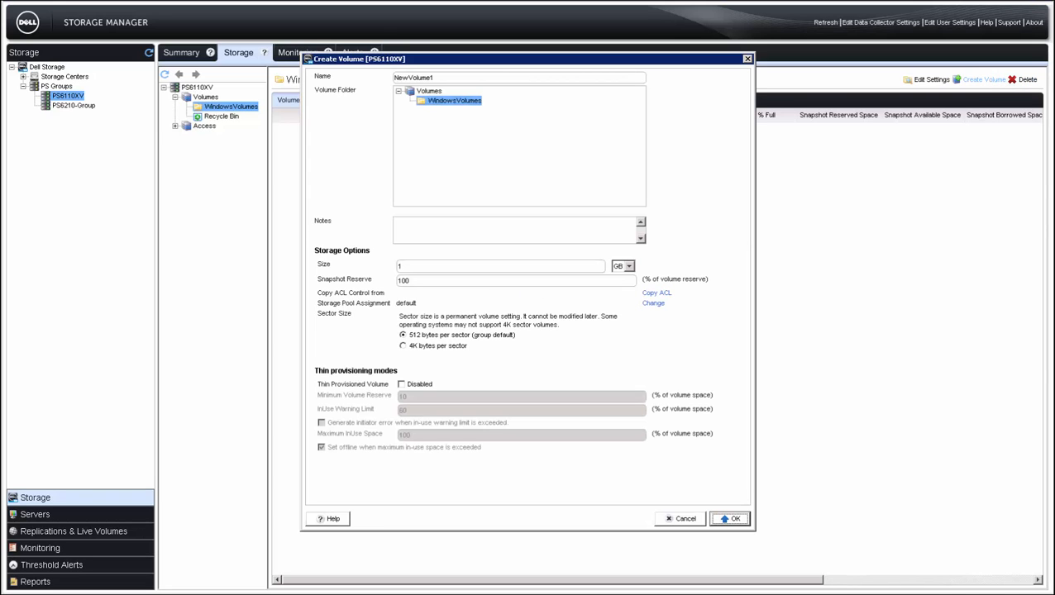
double_click(455, 77)
key("BackSpace")
type("Win01Volume01")
left_click(442, 222)
type("Volume accessed b")
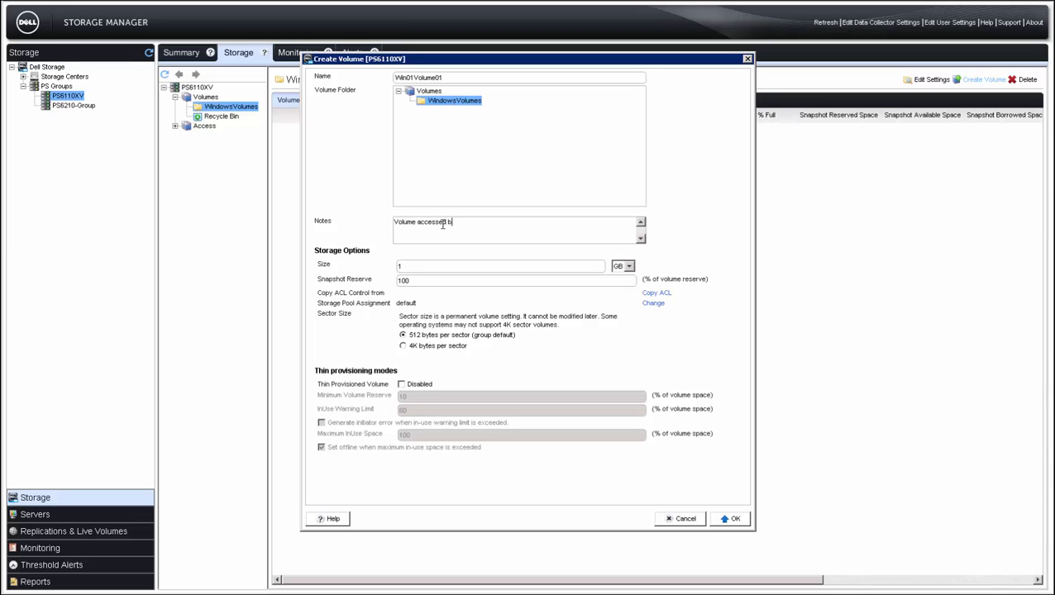
type("y Win01")
Set the new volume's size to 100 GB, enable thin provisioning, and create the volume.
left_click(427, 266)
type("00")
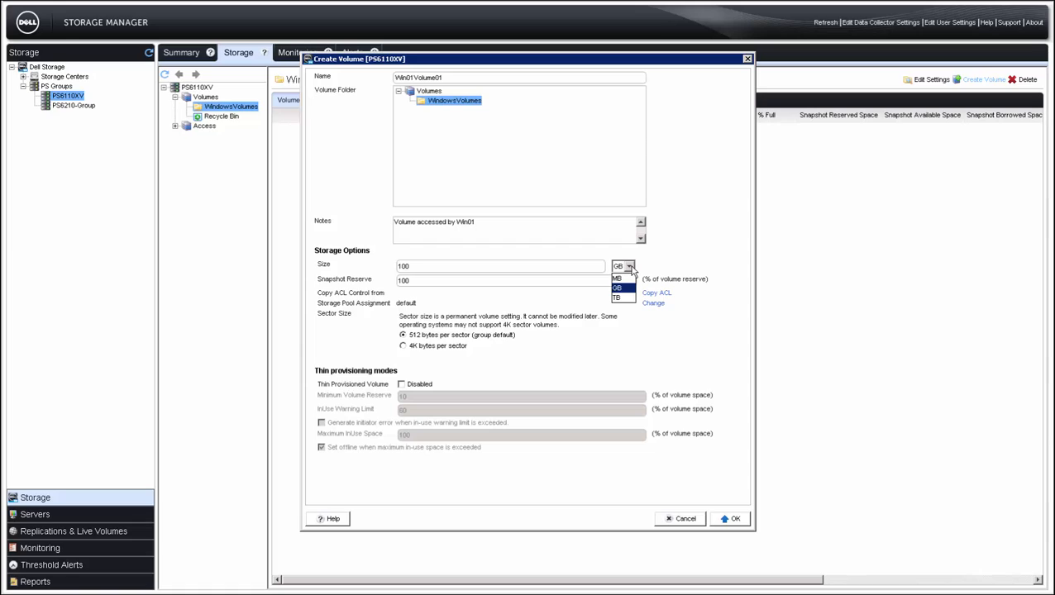
left_click(630, 268)
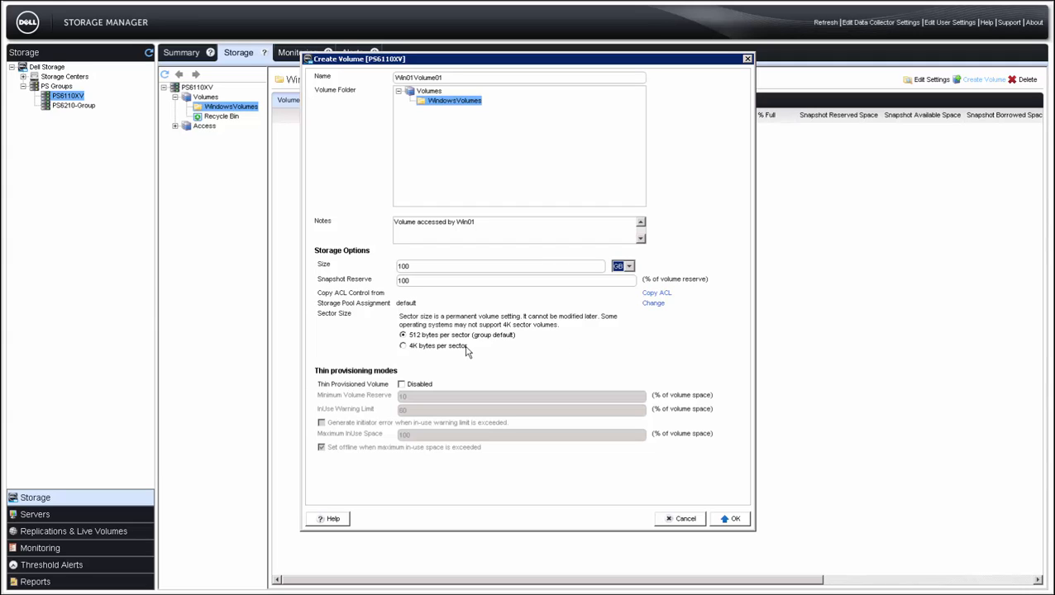
left_click(402, 386)
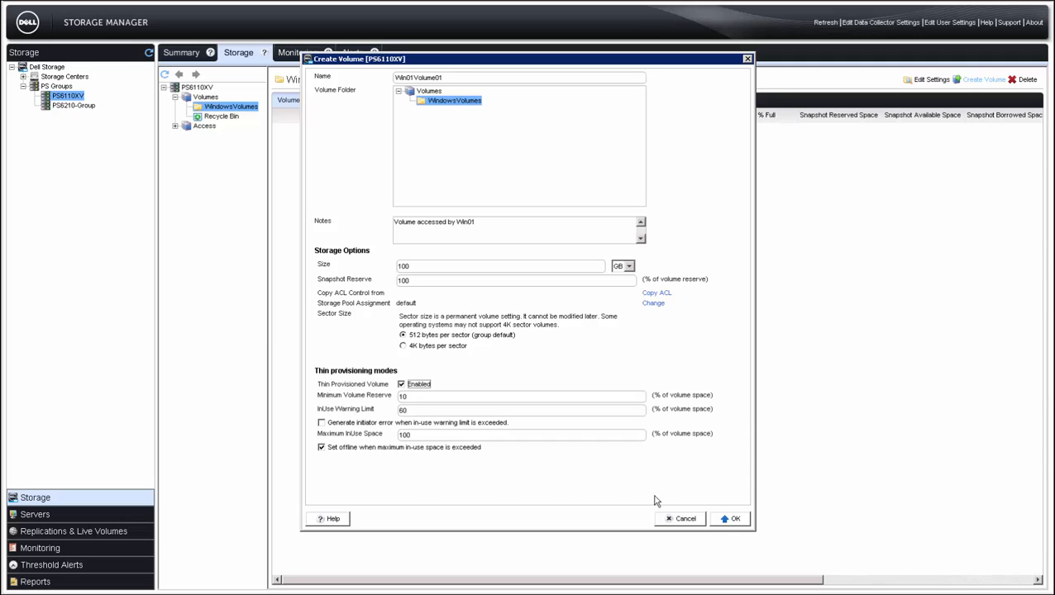
left_click(724, 520)
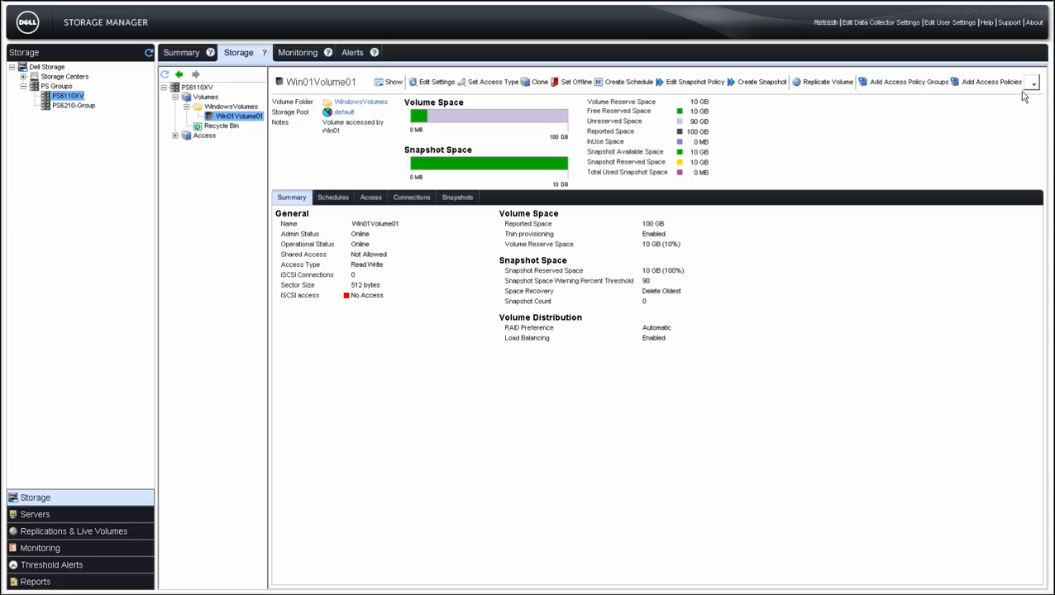
Review Win01Volume01's editable settings and its access type options without changing them.
left_click(431, 86)
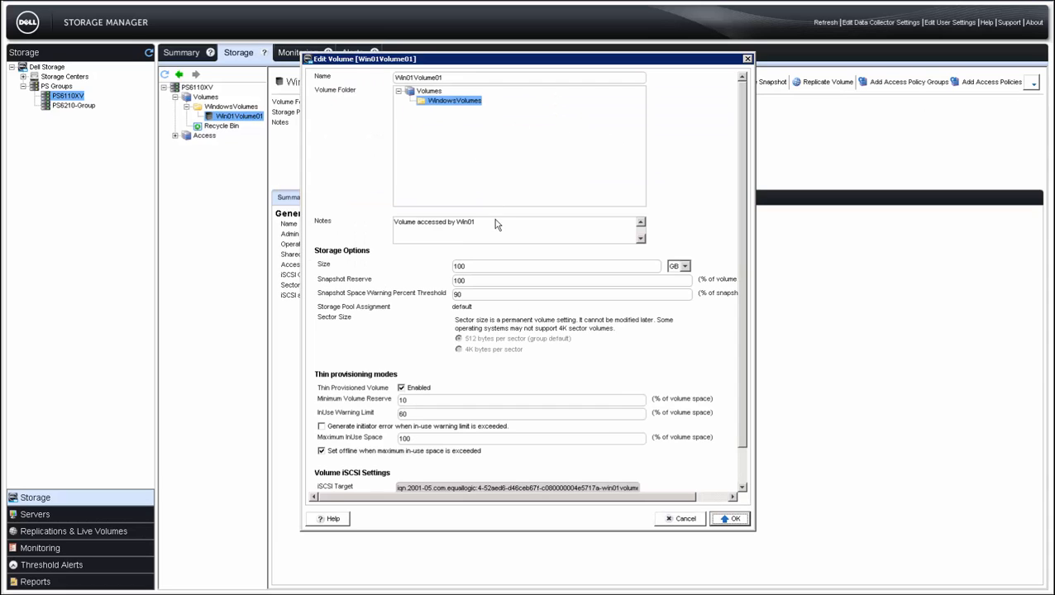
left_click(693, 524)
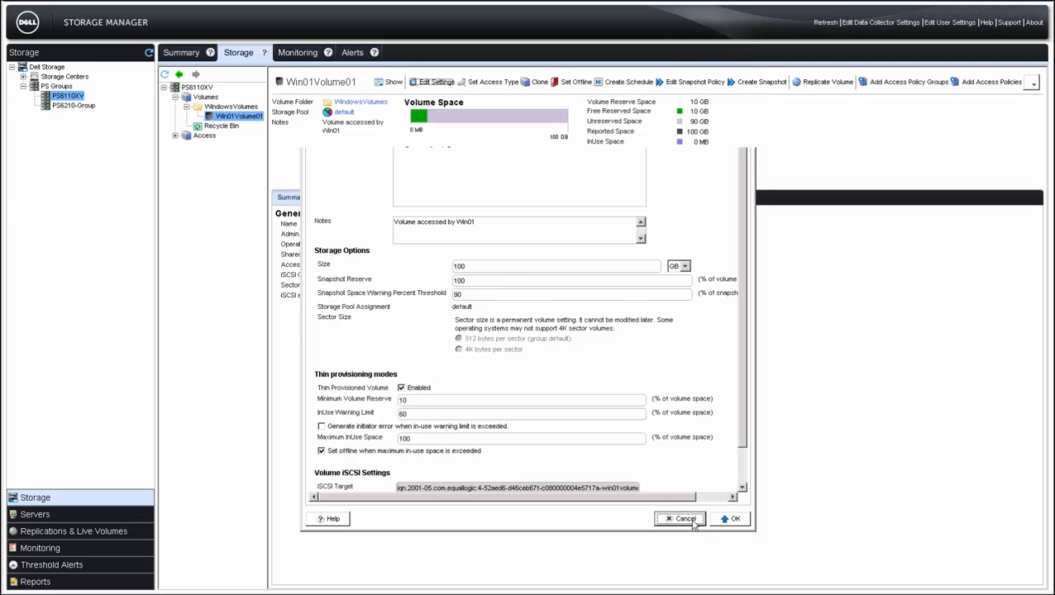
left_click(500, 85)
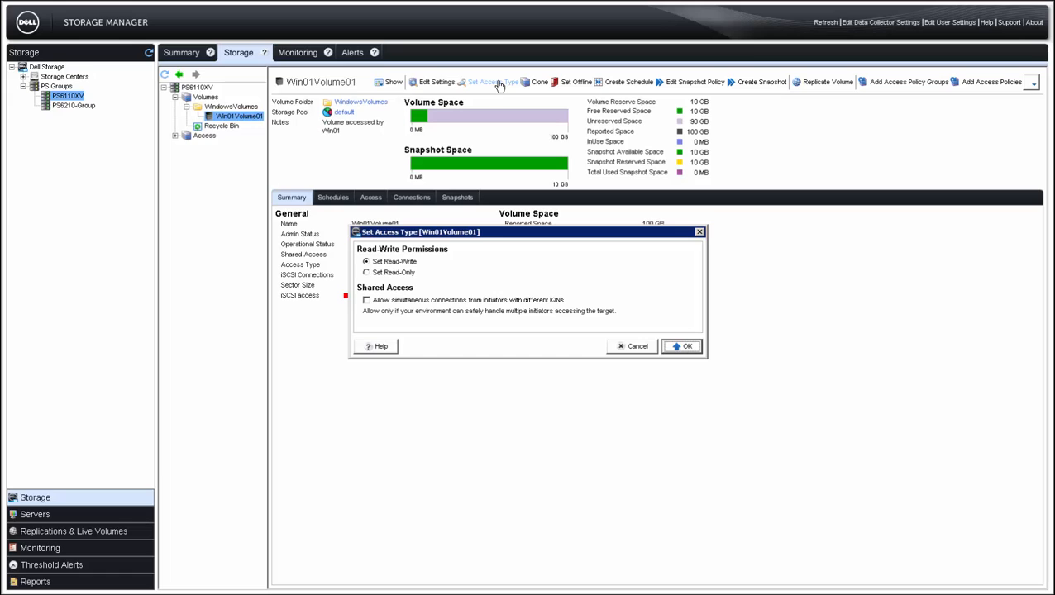
left_click(616, 348)
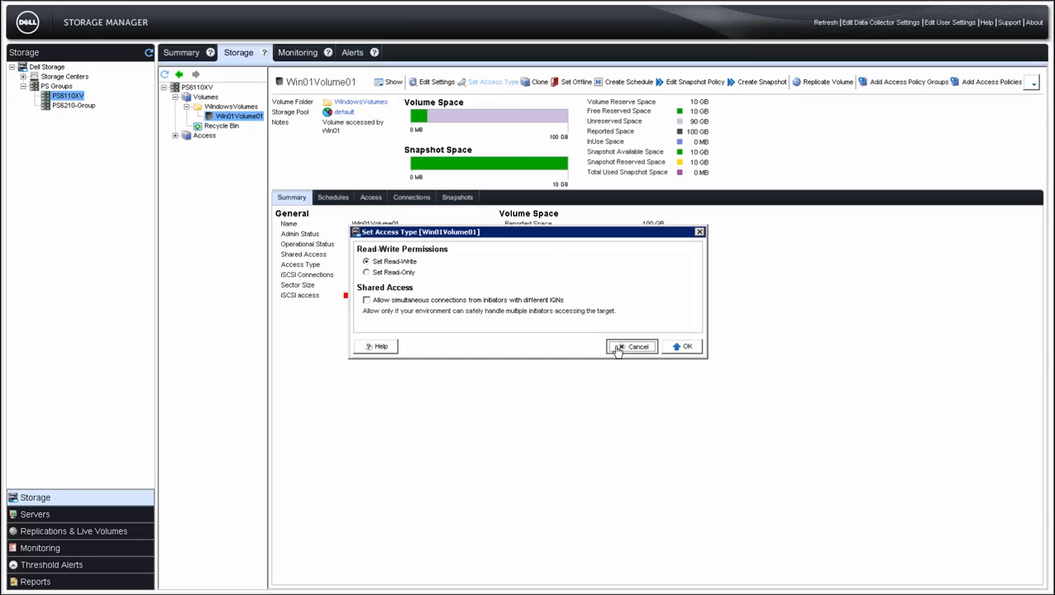
Clone Win01Volume01 as Win01Volume01Clone.
left_click(539, 83)
left_click(535, 271)
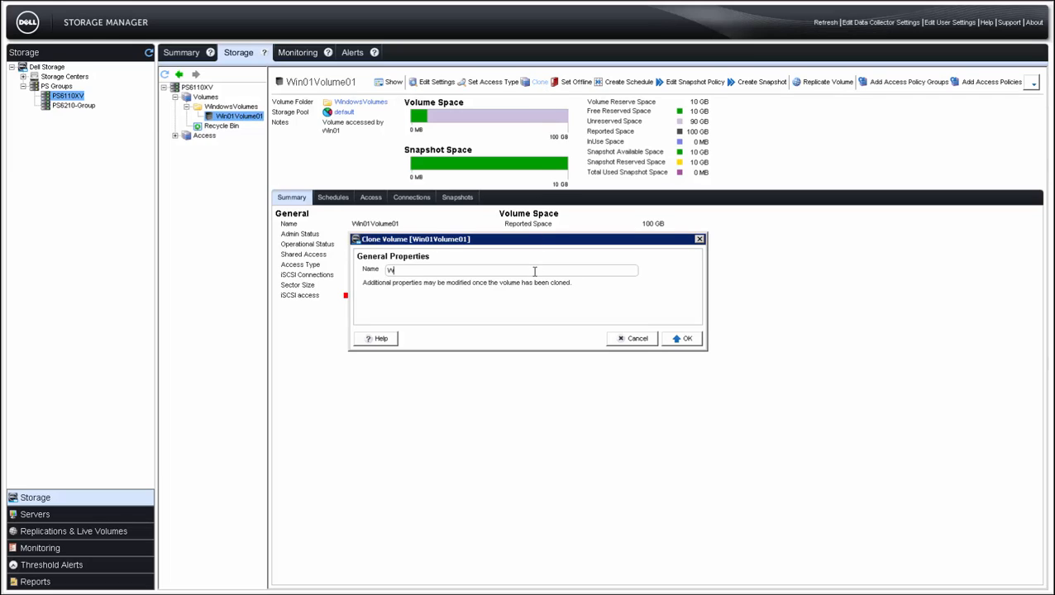
type("Win01Volume01Clone")
left_click(682, 338)
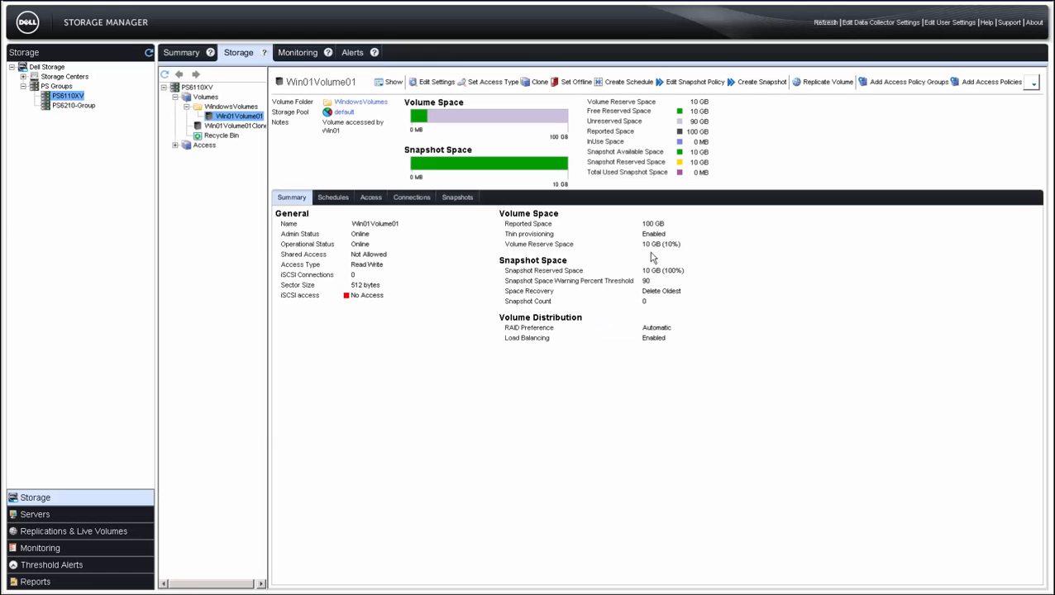
Set Win01Volume01 offline, look over the additional volume actions, and set it back online.
left_click(579, 83)
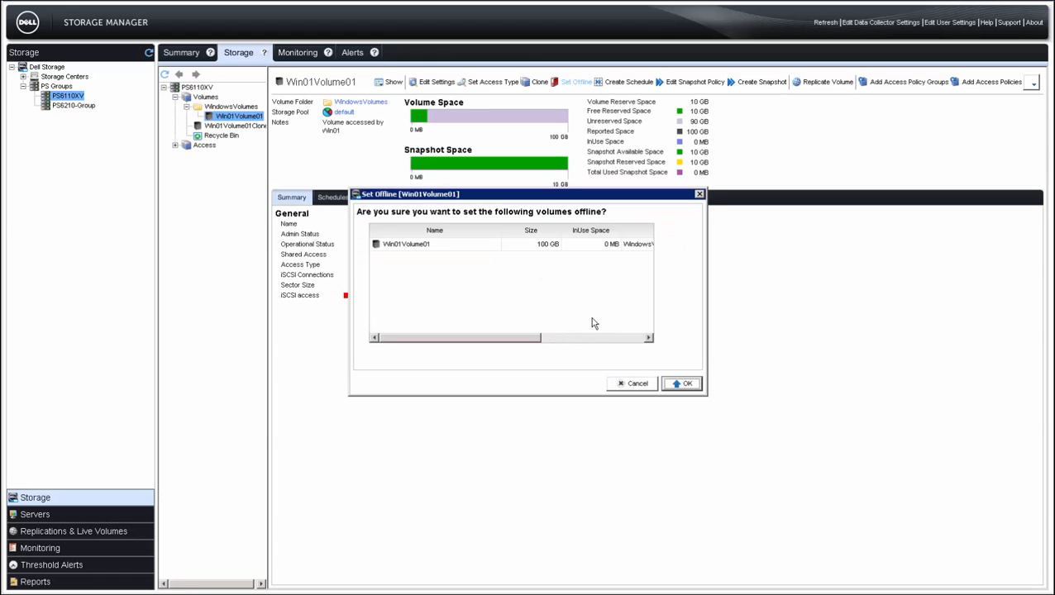
left_click(681, 384)
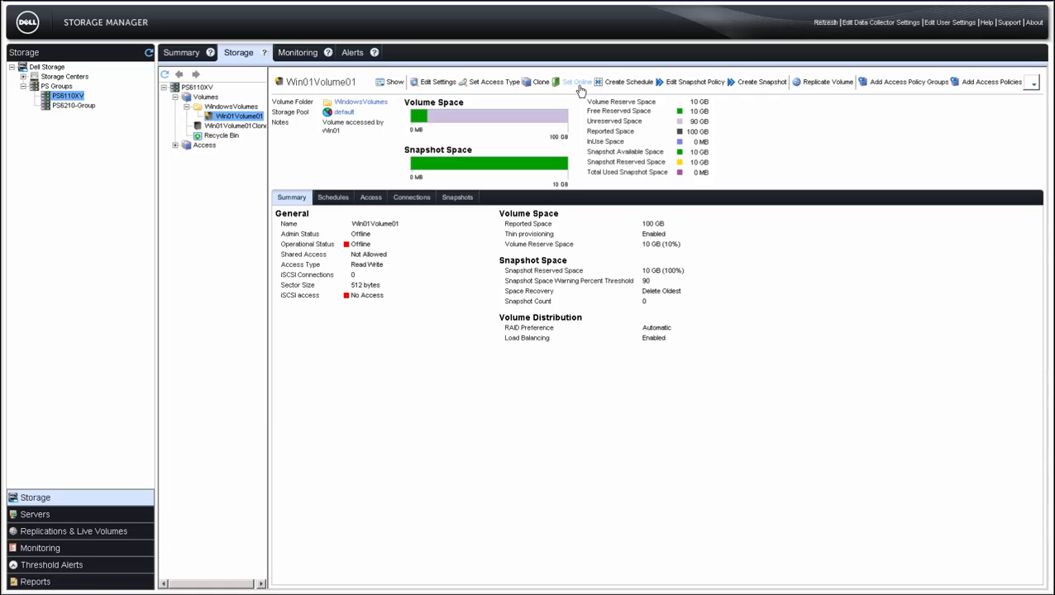
left_click(1033, 83)
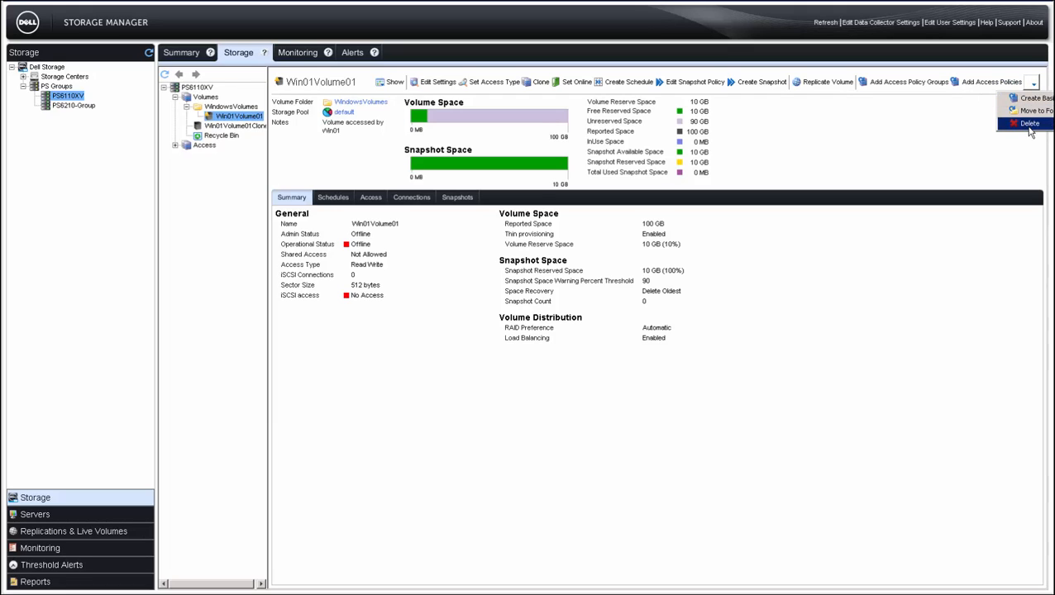
left_click(1033, 84)
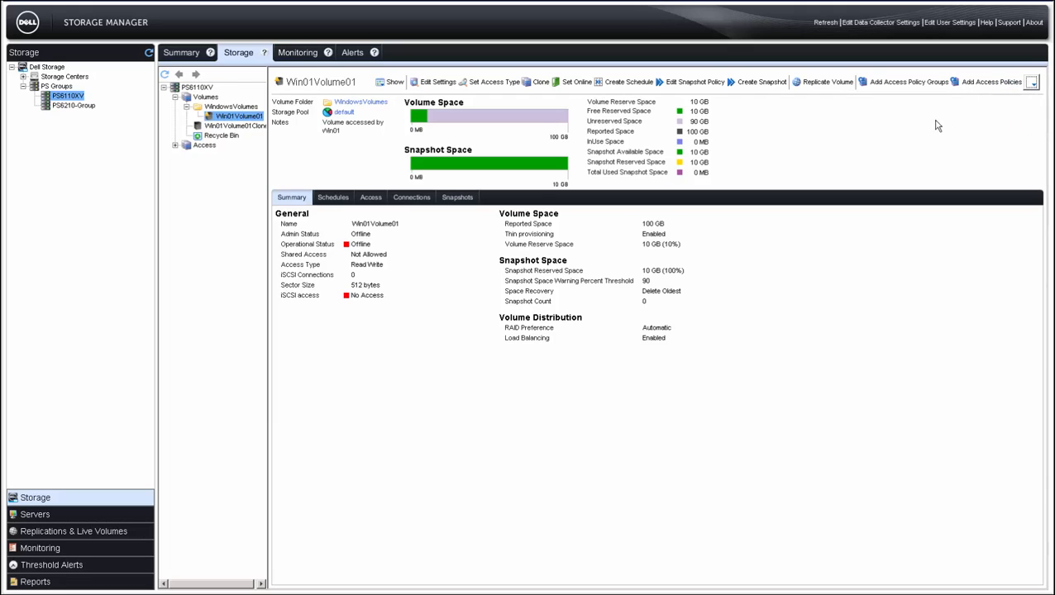
left_click(579, 85)
left_click(672, 385)
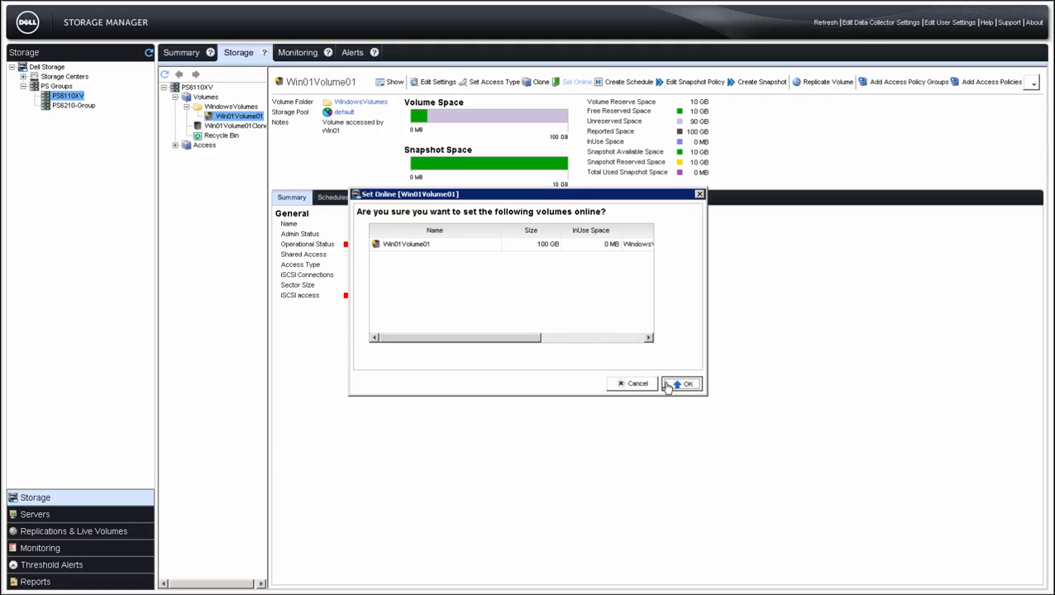
Create an hourly snapshot schedule named Hourly-Snaps for Win01Volume01 with a repeat interval of 1 hour between 12:00 AM and 12:00 AM.
left_click(637, 85)
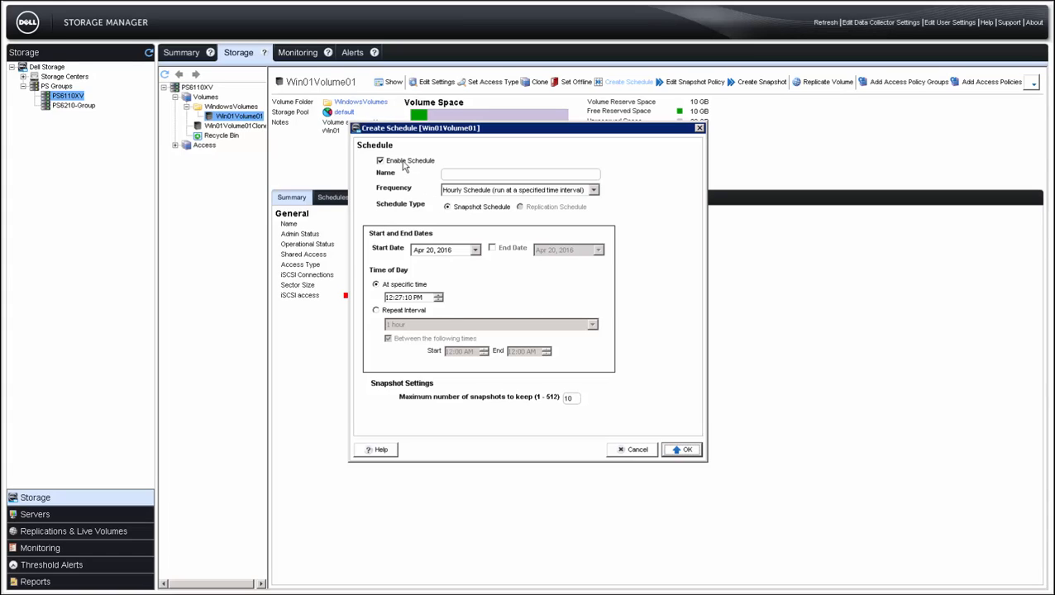
left_click(450, 175)
type("Hourly-Snaps")
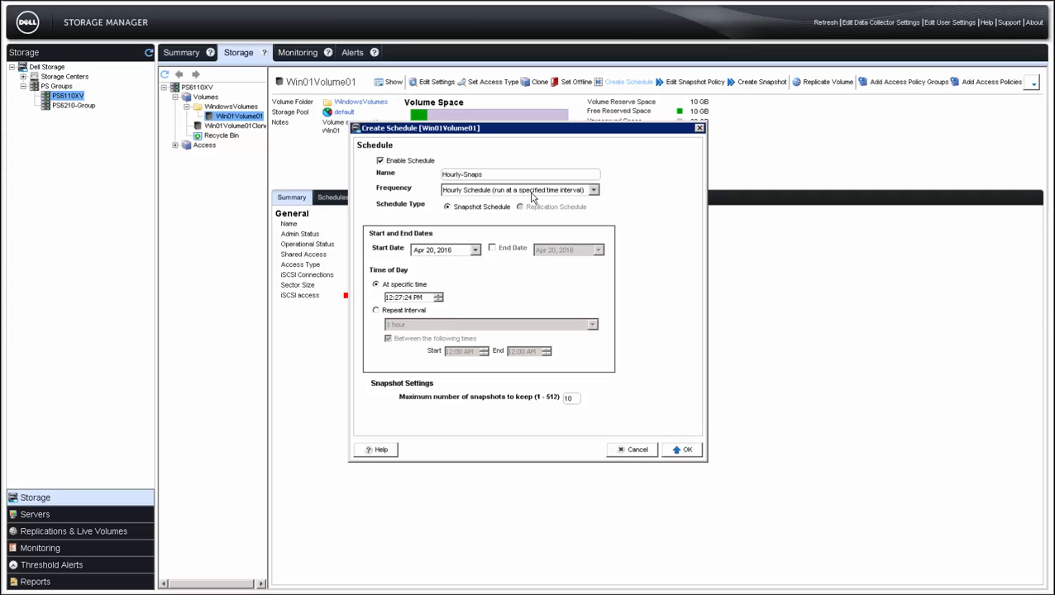
left_click(594, 191)
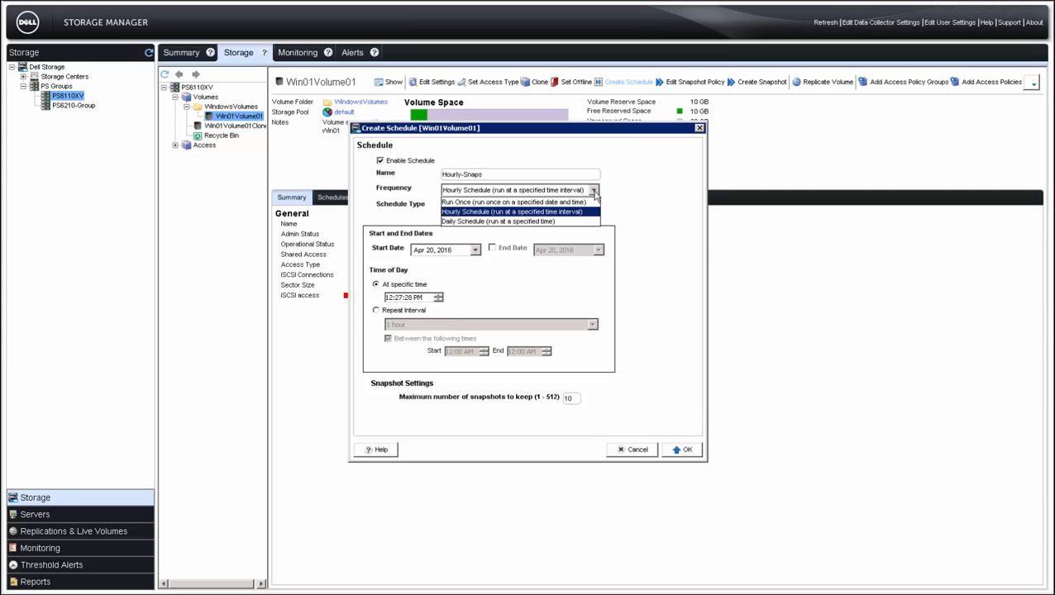
left_click(594, 191)
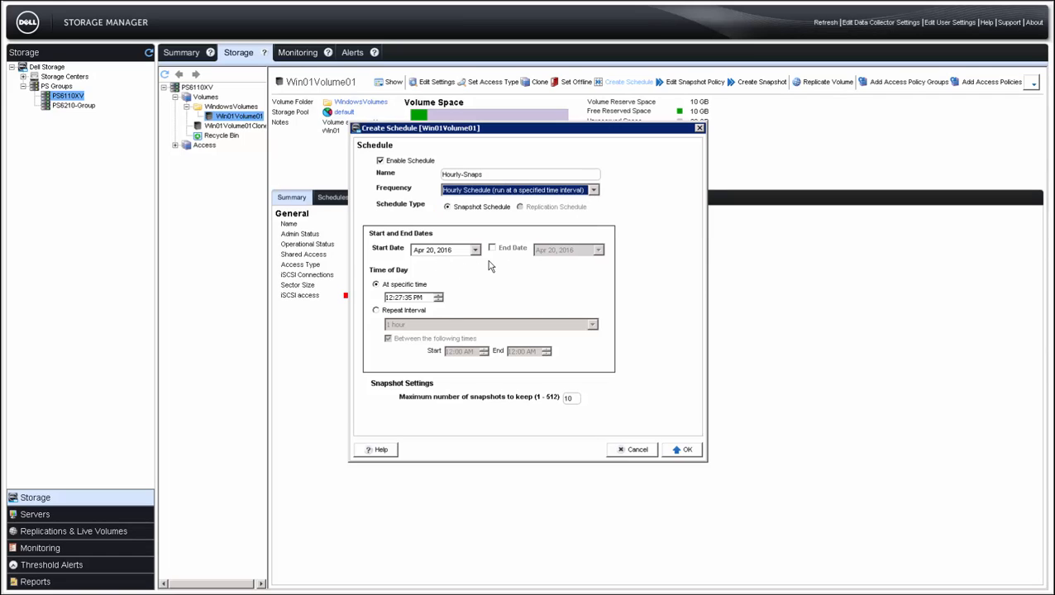
left_click(376, 311)
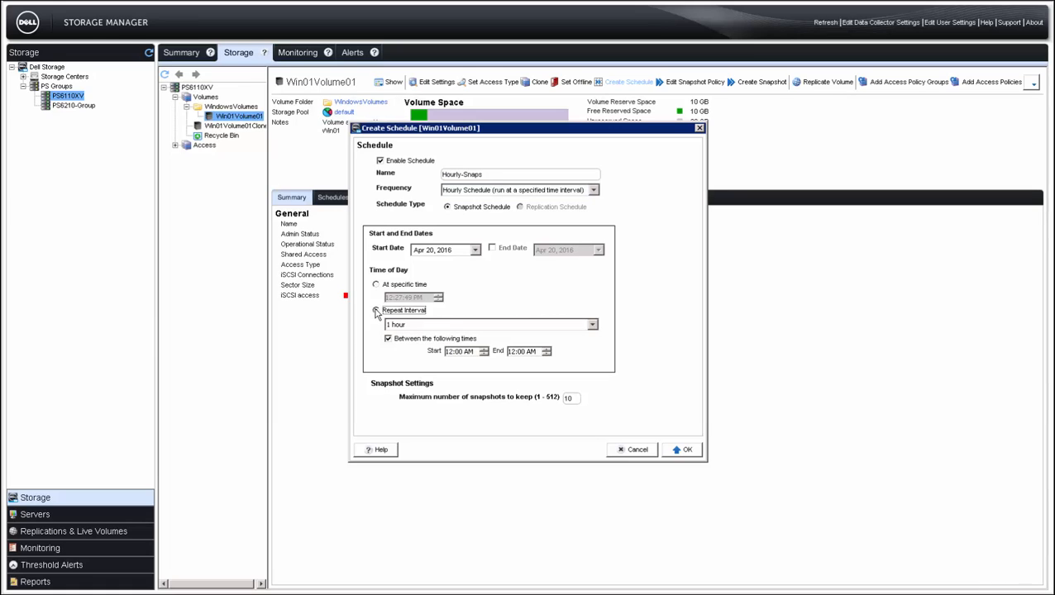
left_click(592, 326)
left_click(592, 327)
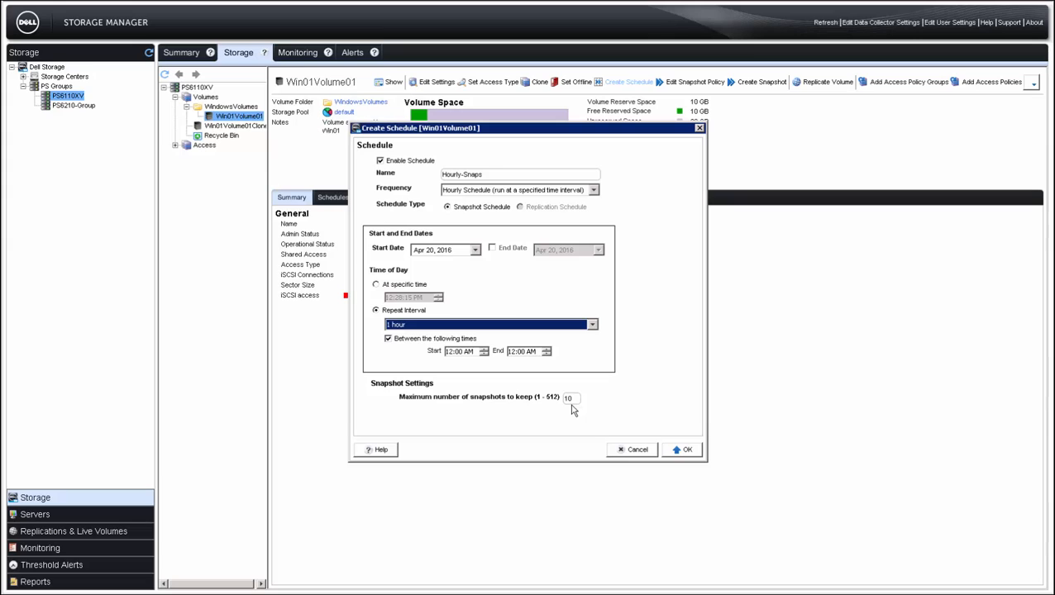
left_click(676, 453)
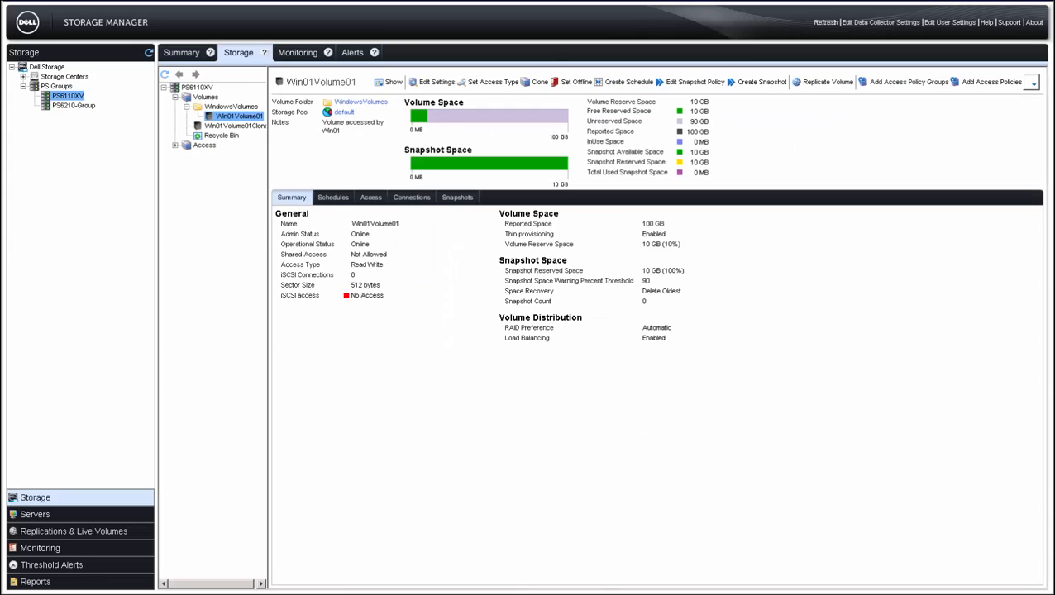
Review Win01Volume01's snapshot policy without changing it, and create a read-write snapshot of the volume with the description SnapofVolume01.
left_click(694, 82)
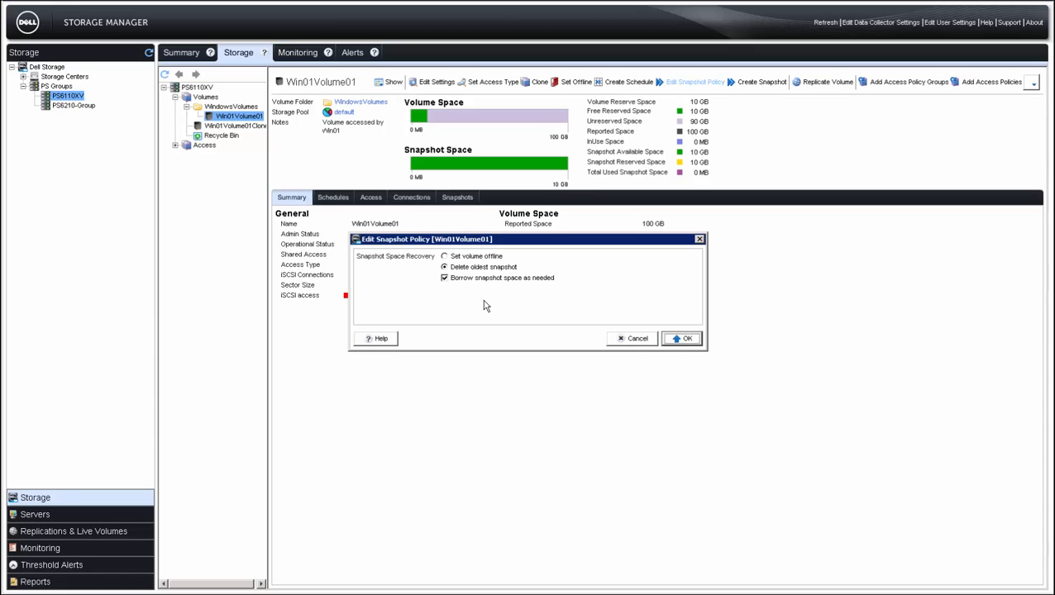
left_click(633, 339)
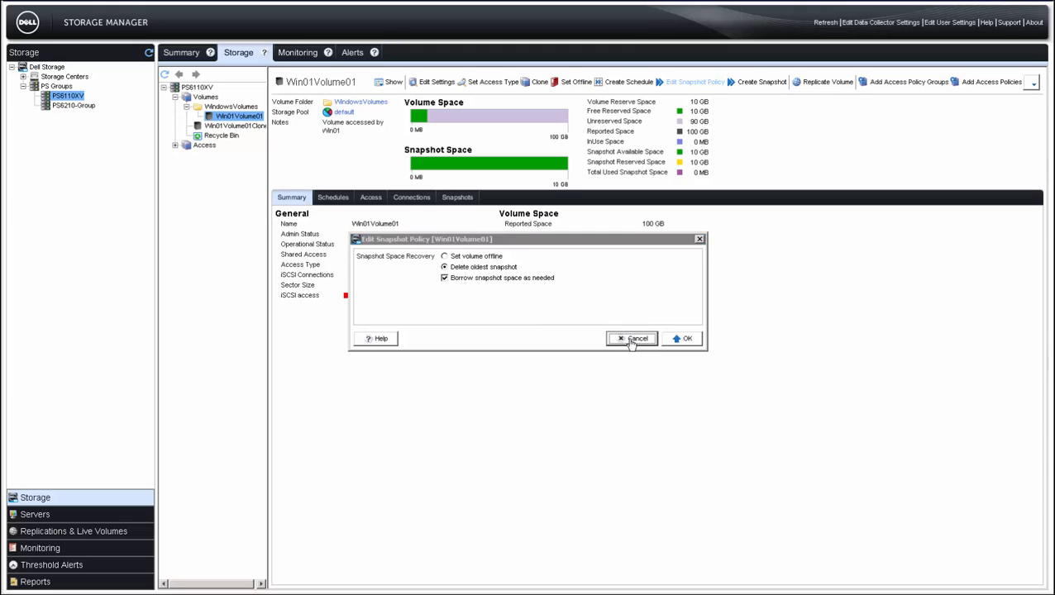
left_click(762, 82)
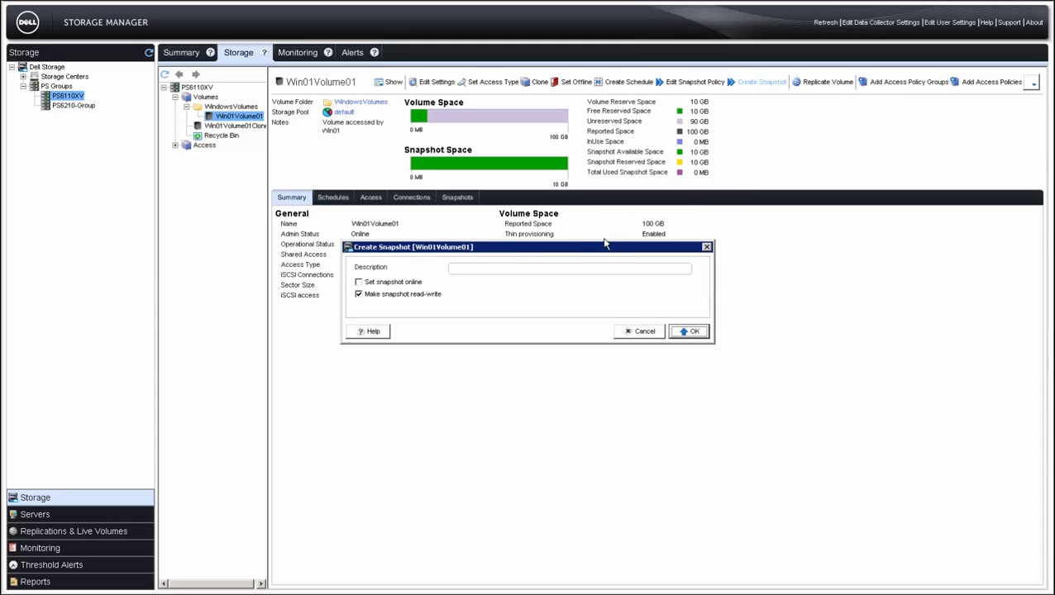
left_click(590, 269)
type("SnapofVolume01")
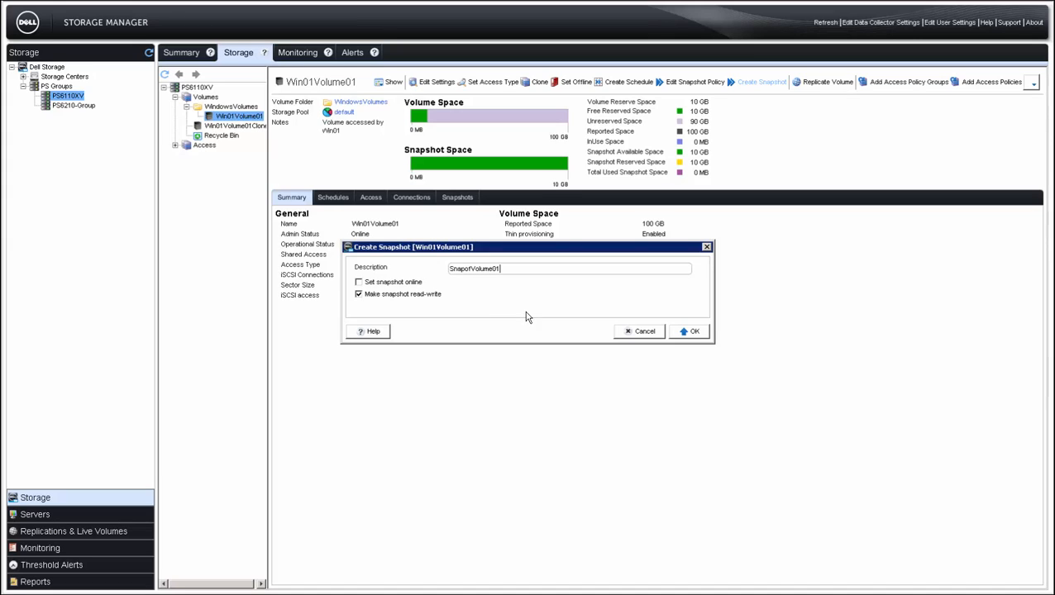
left_click(692, 331)
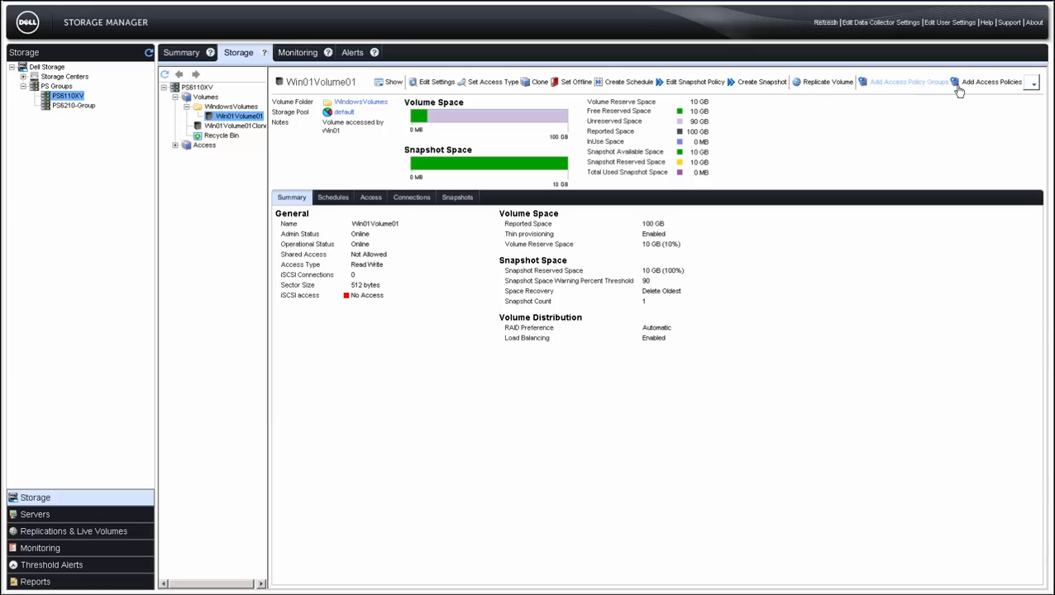
Look over the destination folder choices for moving Win01Volume01 without moving it.
left_click(1034, 83)
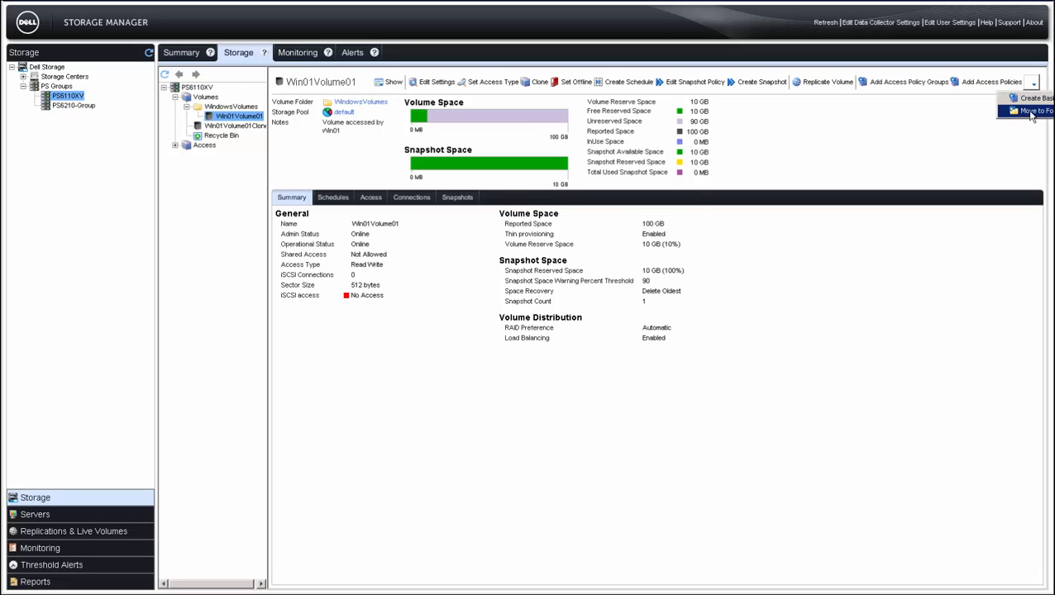
left_click(1031, 112)
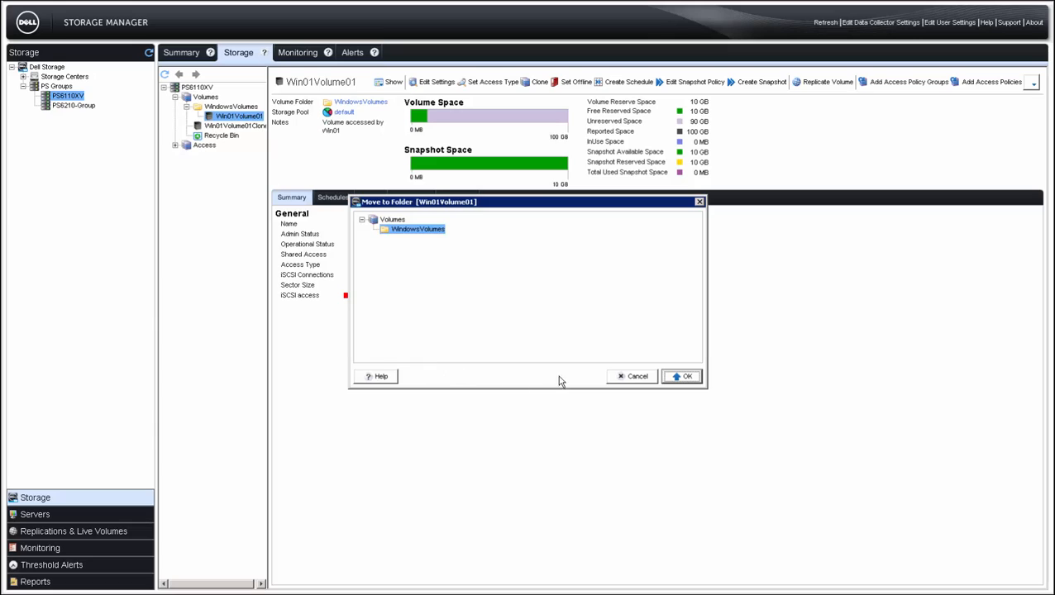
left_click(634, 377)
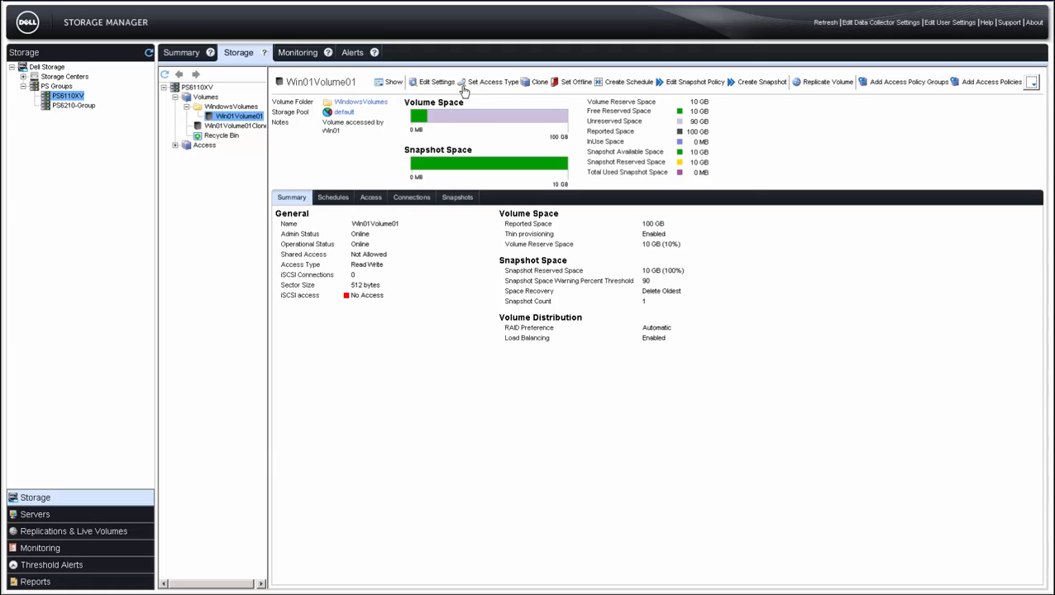
Expand Win01Volume01 to 150 GB, creating the recommended snapshot first with the description ExpansionSnap.
left_click(436, 83)
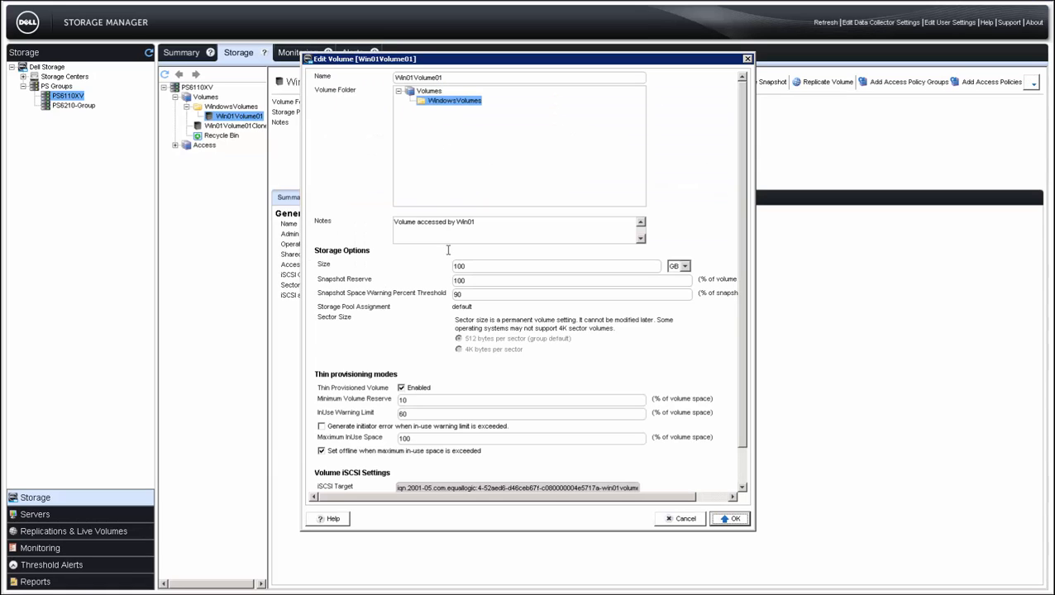
double_click(468, 267)
type("15")
left_click(722, 521)
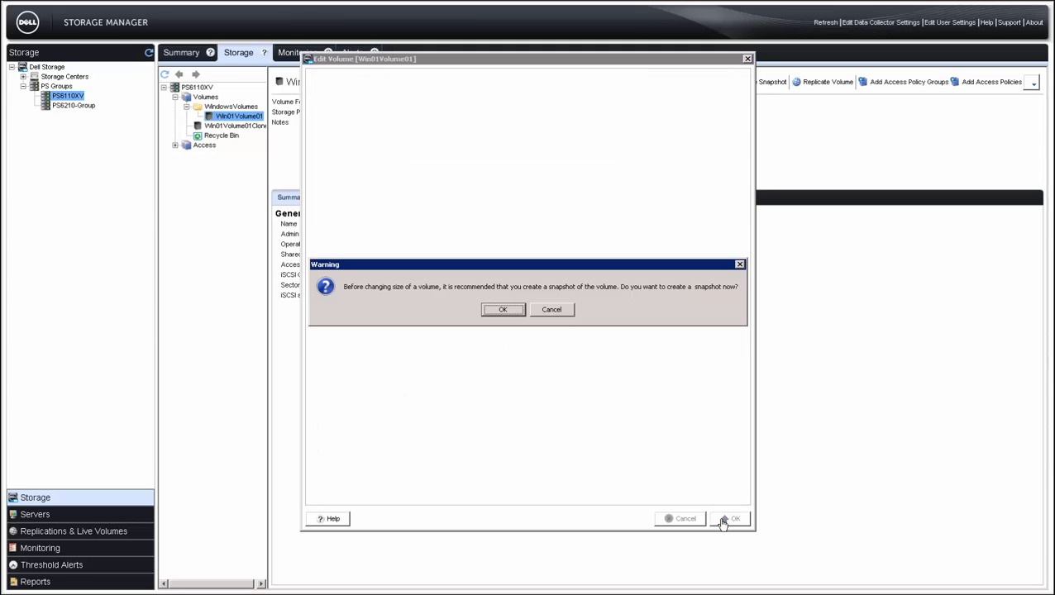
left_click(503, 311)
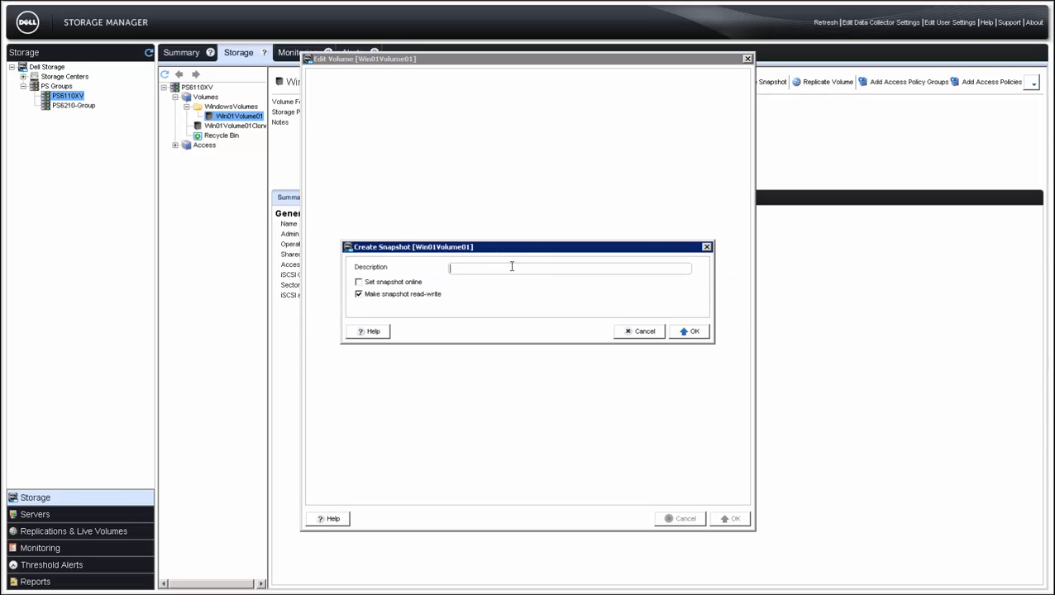
type("ExpansionSnap")
left_click(690, 333)
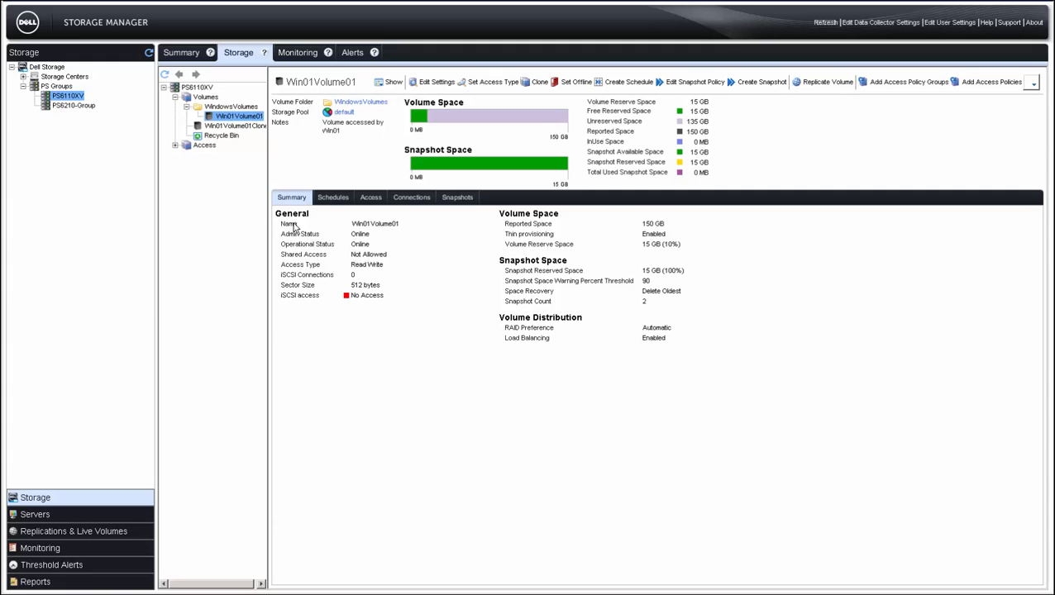
Review Win01Volume01's schedules, access control list, iSCSI connections and snapshots.
left_click(335, 198)
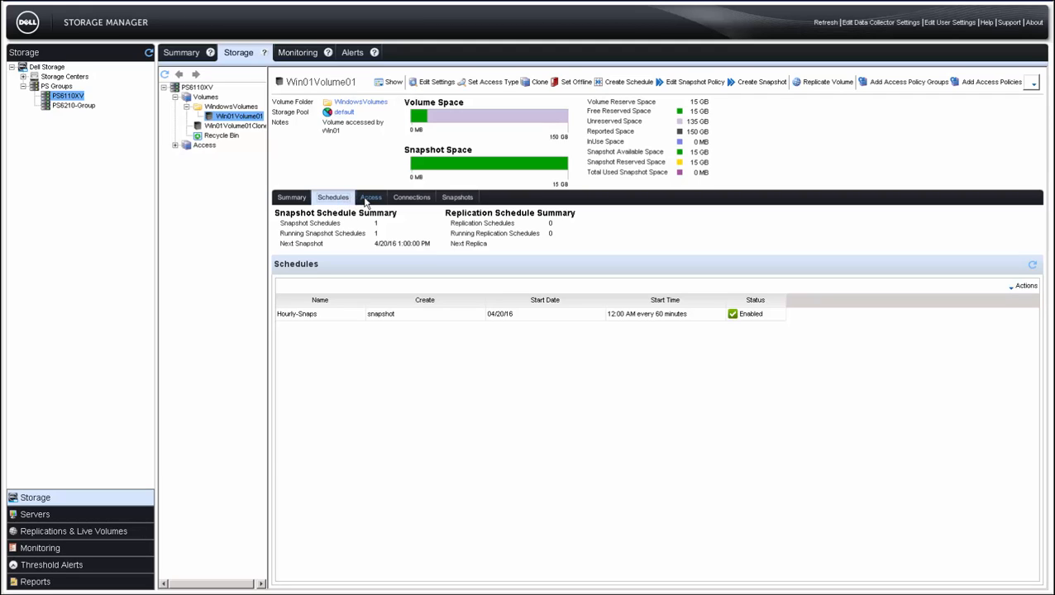
left_click(369, 198)
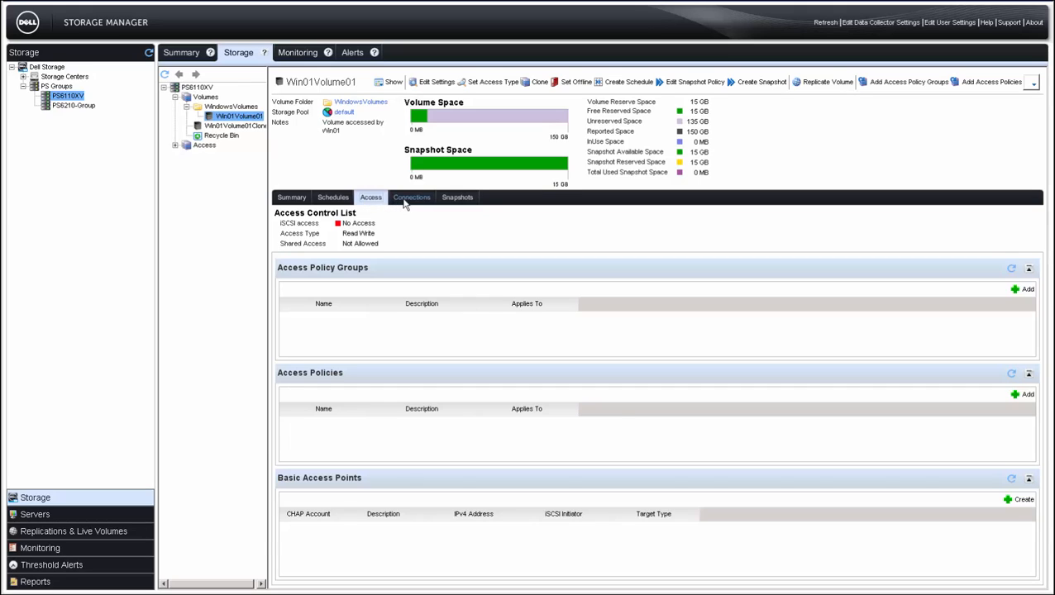
left_click(405, 202)
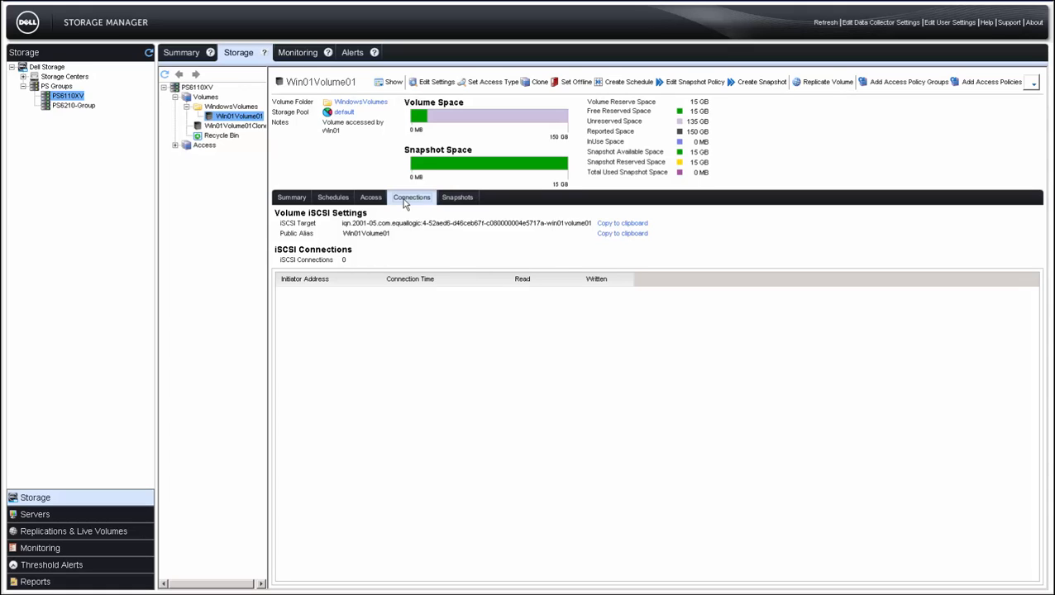
left_click(455, 202)
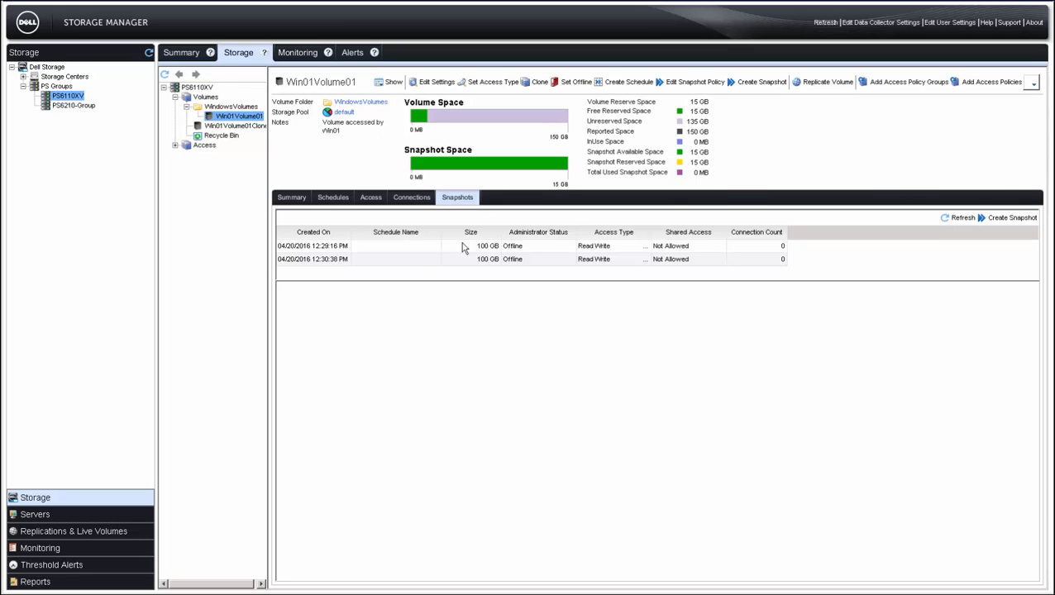
Review the ExpansionSnap snapshot's summary and editable properties without changing them.
left_click(368, 261)
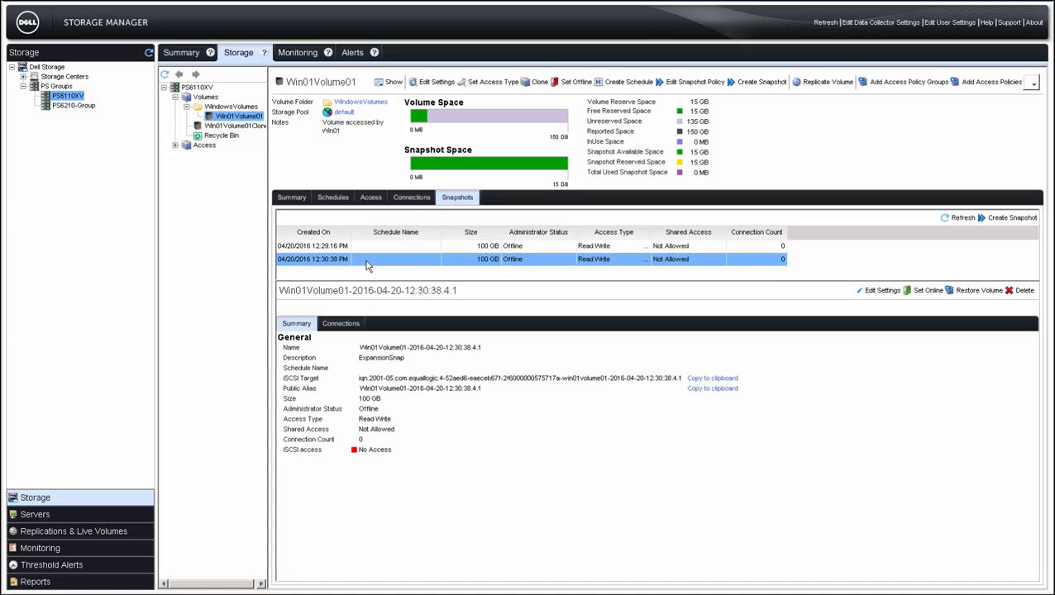
left_click(881, 294)
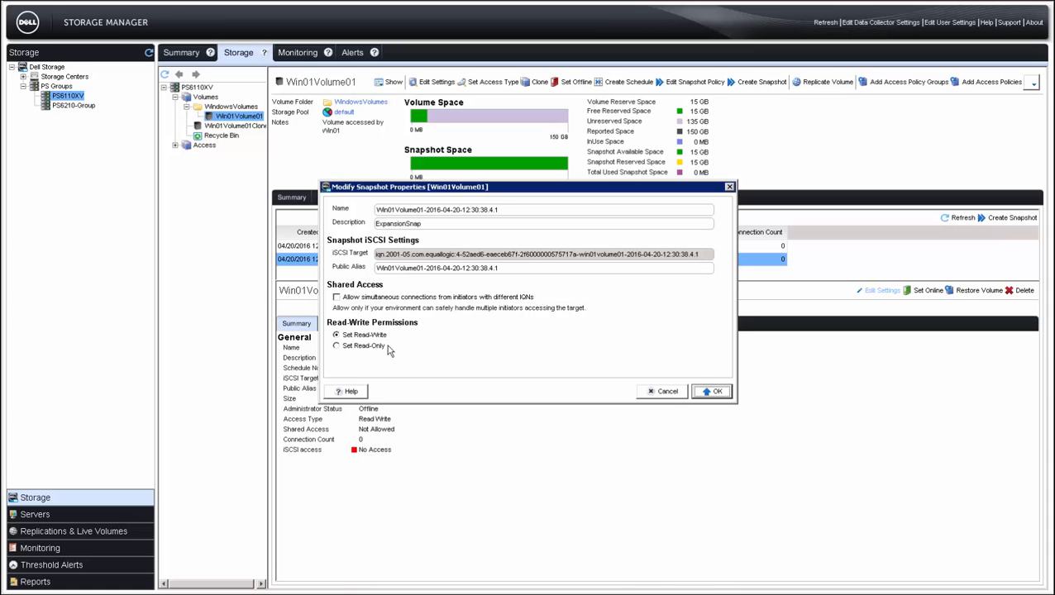
left_click(672, 395)
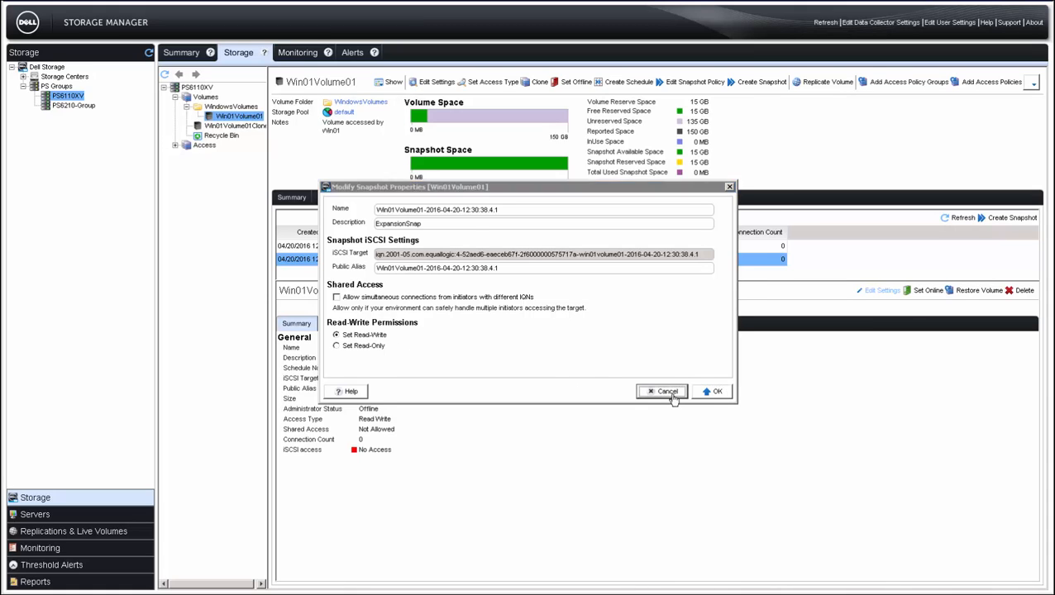
Set the ExpansionSnap snapshot online and back offline.
left_click(924, 292)
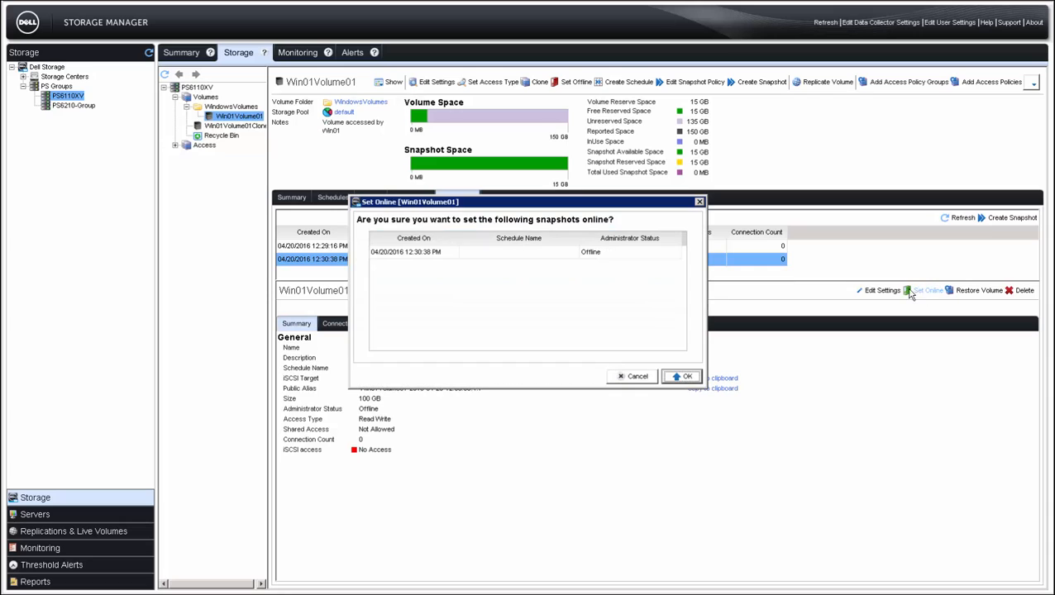
left_click(672, 378)
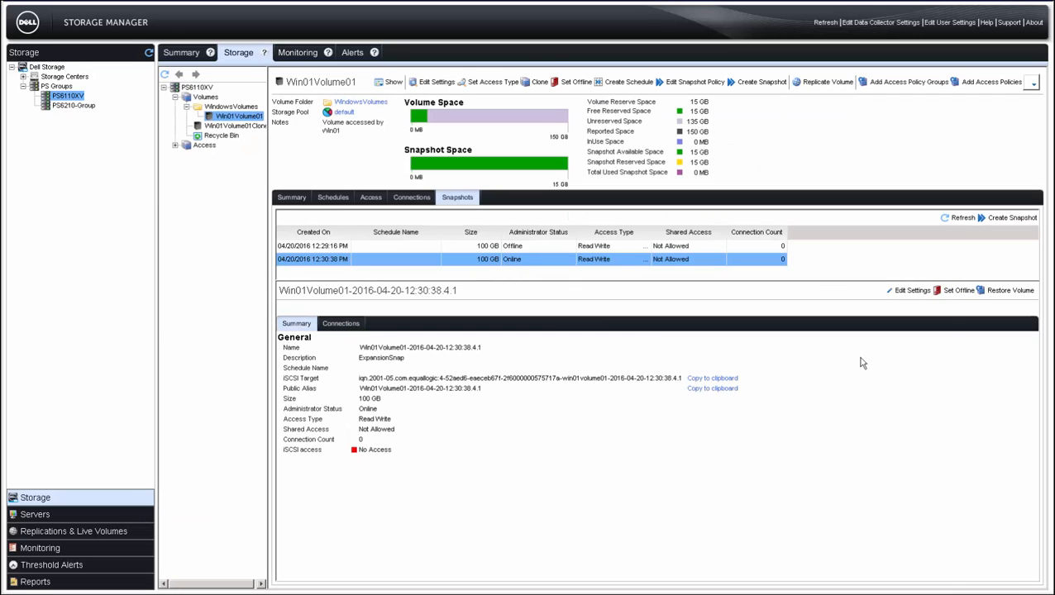
left_click(956, 296)
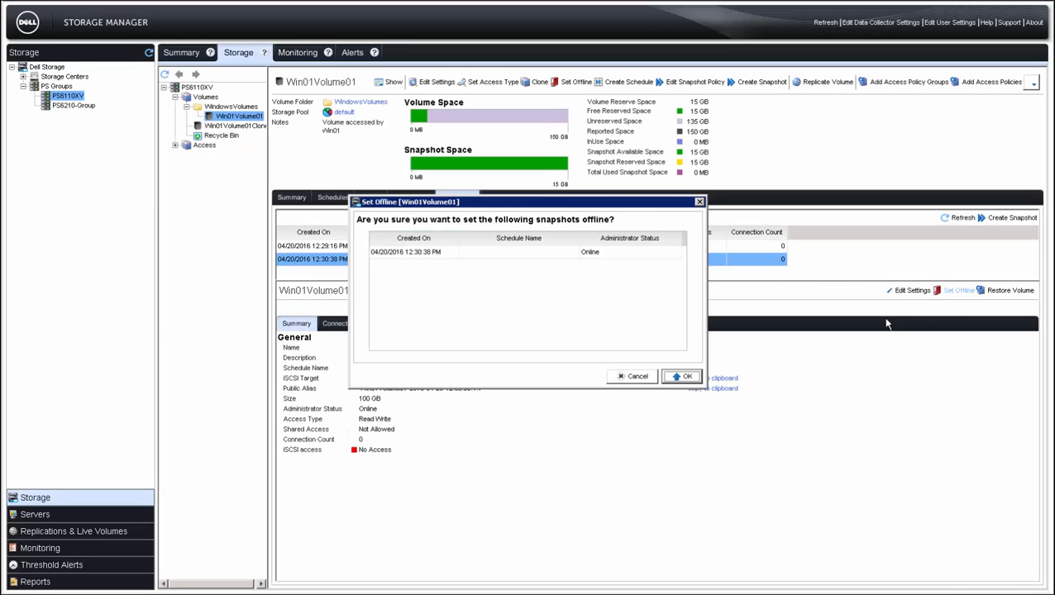
left_click(683, 378)
Check the options for restoring Win01Volume01 from the ExpansionSnap snapshot without restoring it, and delete that snapshot.
left_click(978, 294)
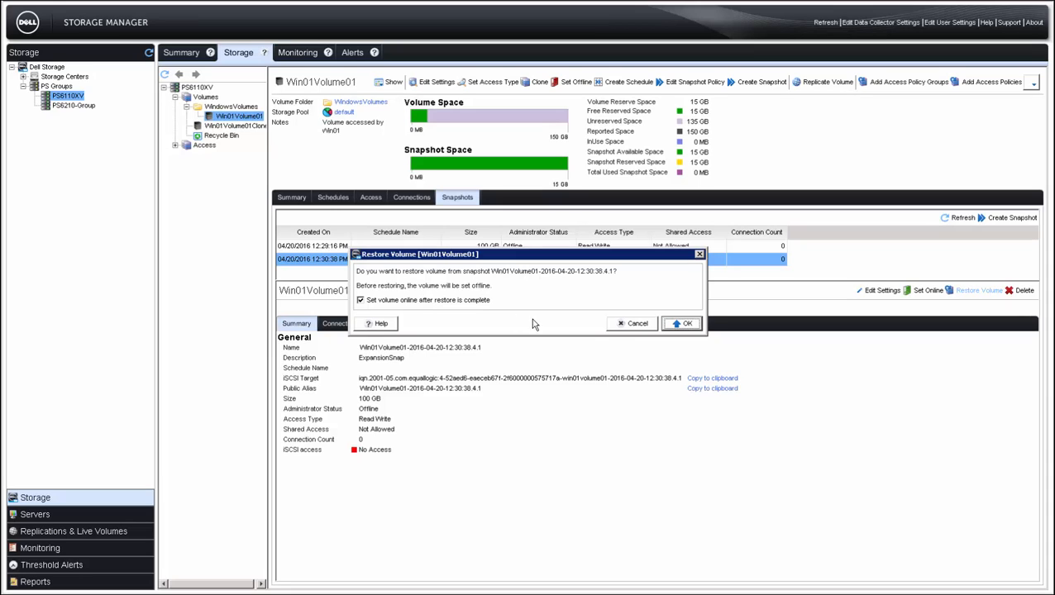
left_click(636, 324)
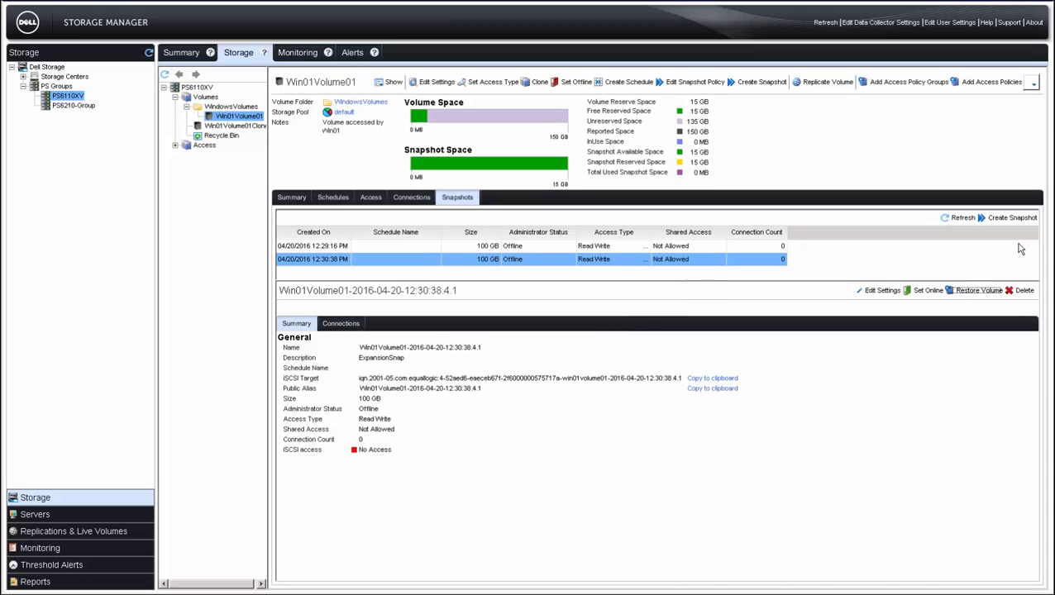
left_click(1018, 292)
left_click(681, 385)
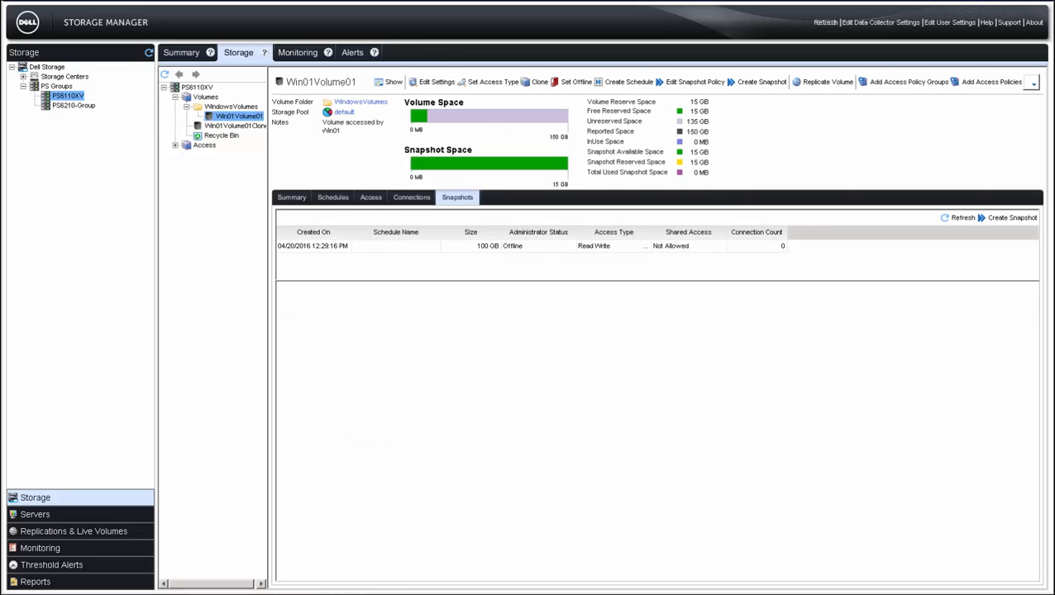
Start a new access policy named Win01-Policy with the description "Win01Server Access Policy".
left_click(175, 146)
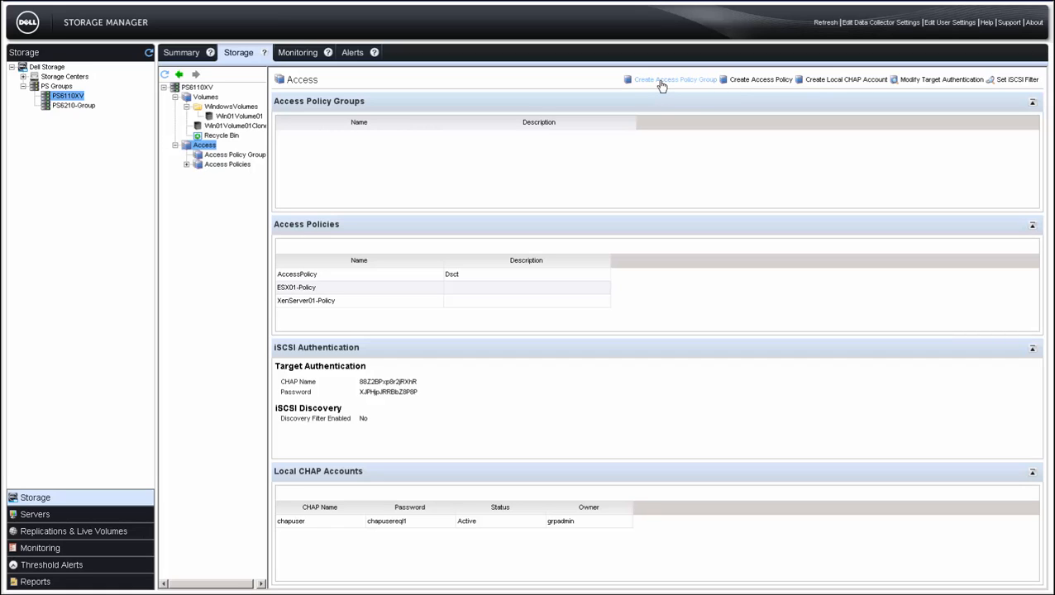
left_click(757, 83)
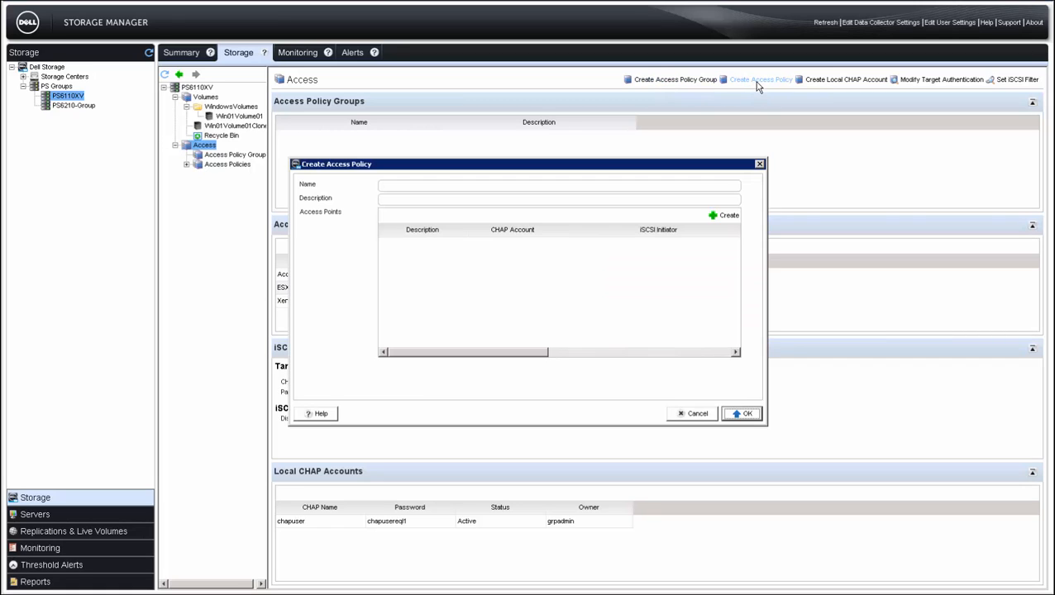
left_click(682, 185)
type("Win01-Policy")
left_click(676, 197)
type("Win")
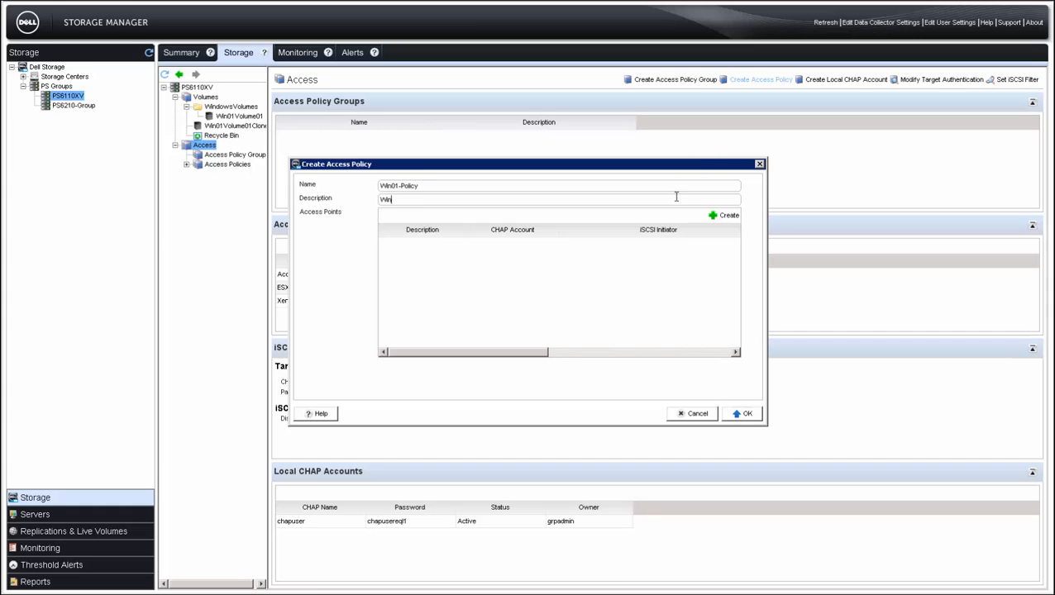
type("01Server Access Policy")
Add the access point Win01AccessPoint with iSCSI initiator iqn.1991-05.com.microsoft:win01 to the new policy and save the policy.
left_click(723, 218)
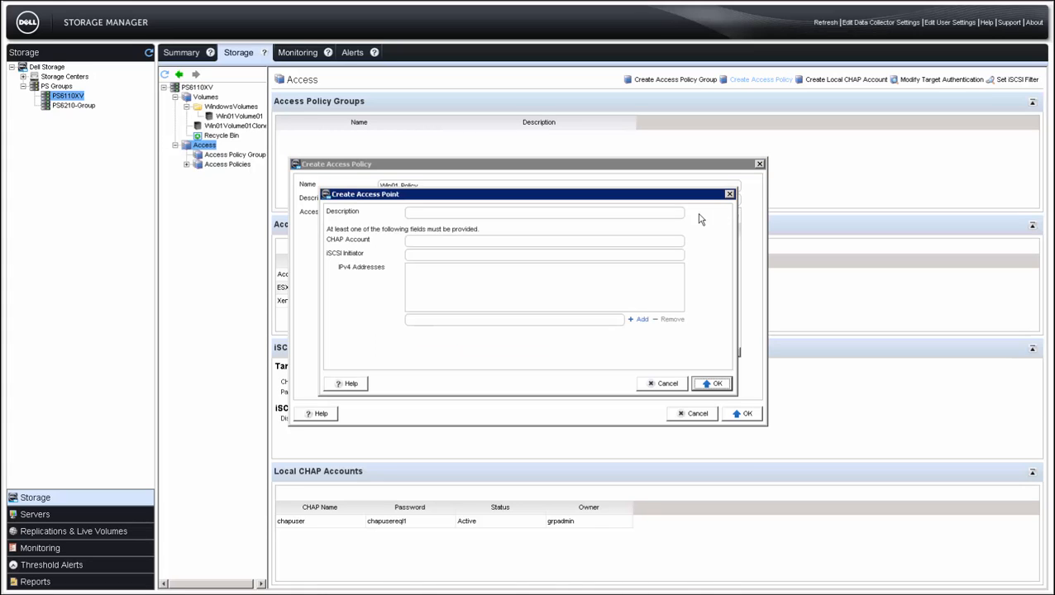
left_click(685, 213)
type("Win01AccessPoint")
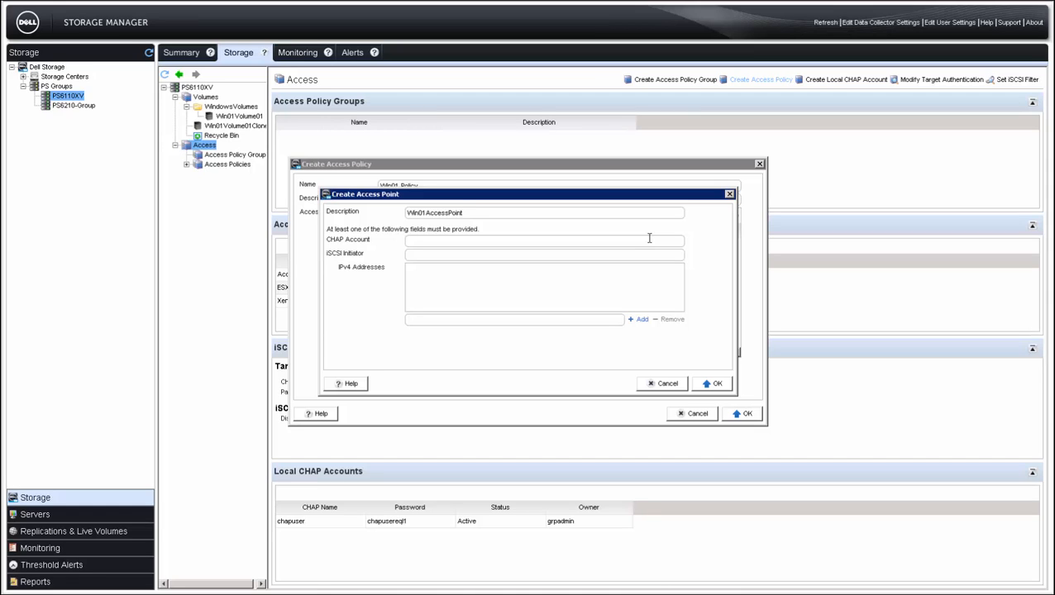
left_click(502, 254)
type("iqn.1991-05.com.microsoft:win01")
left_click(711, 384)
left_click(742, 414)
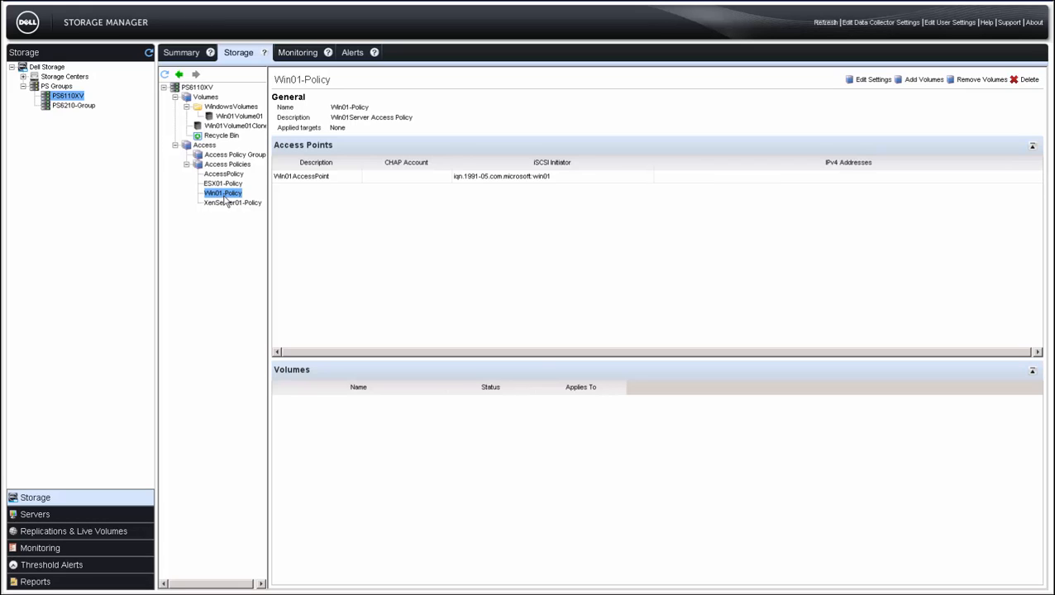
Create the access policy group WindowsClusterPolicyGroup, described as "Windows Cluster Policy Group", containing Win01-Policy.
left_click(205, 146)
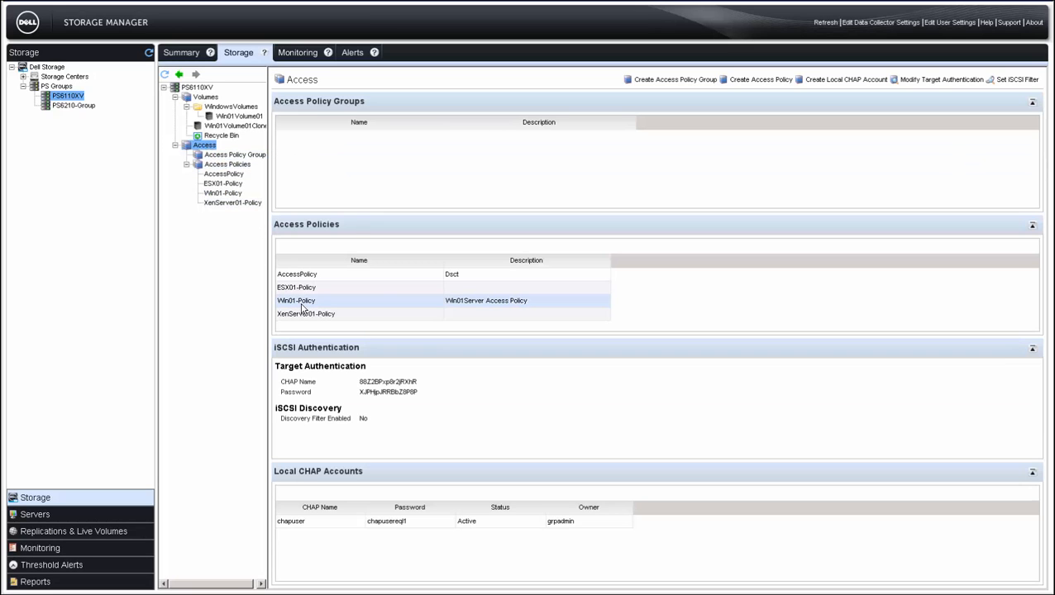
left_click(683, 82)
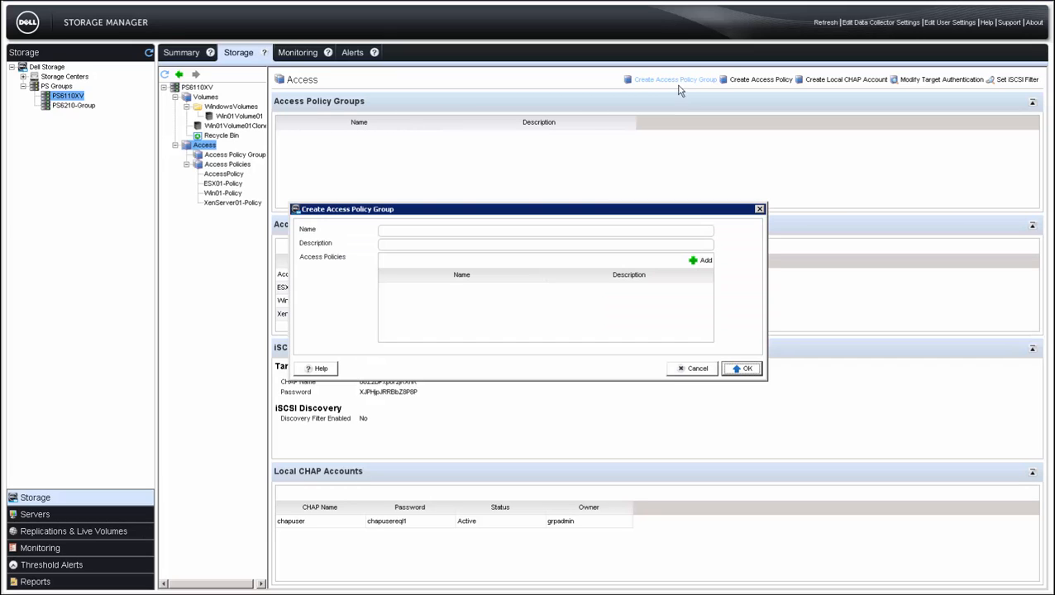
left_click(587, 230)
type("WindowsClusterPolicyGroup")
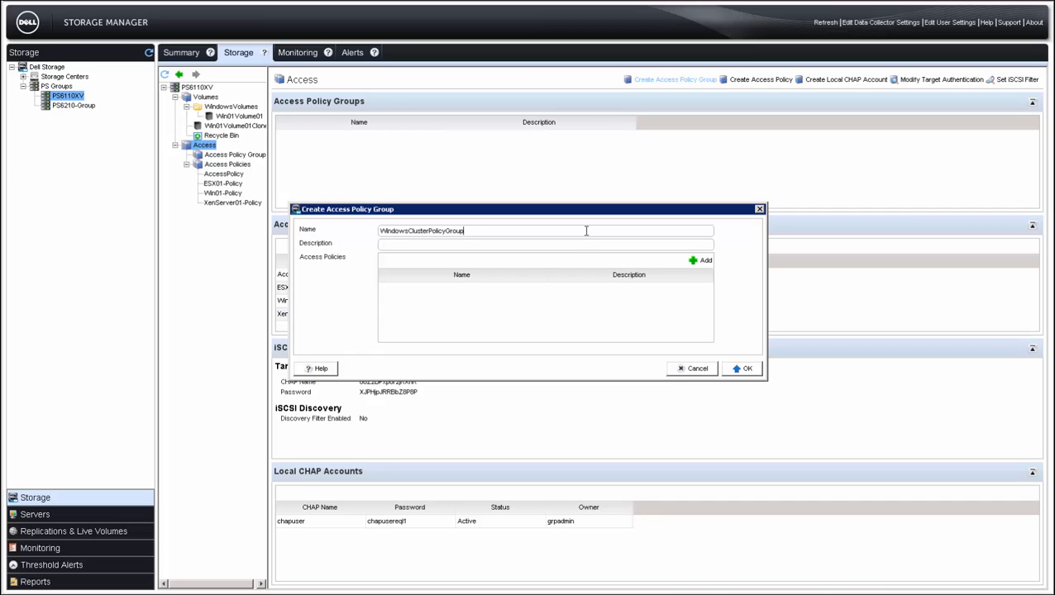
left_click(580, 242)
type("Windows Cluster Policy Group")
left_click(699, 261)
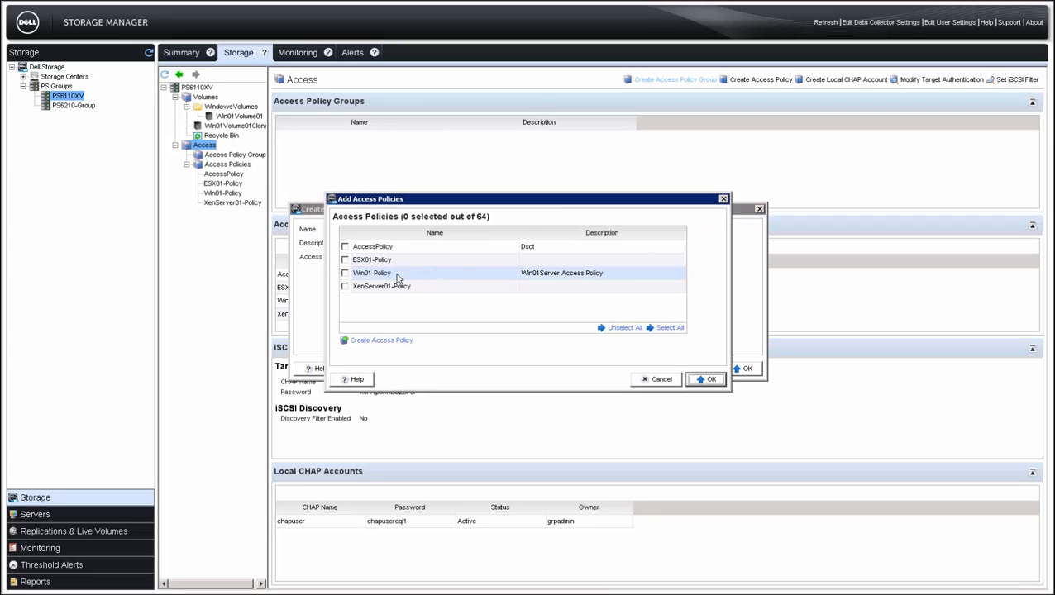
left_click(345, 274)
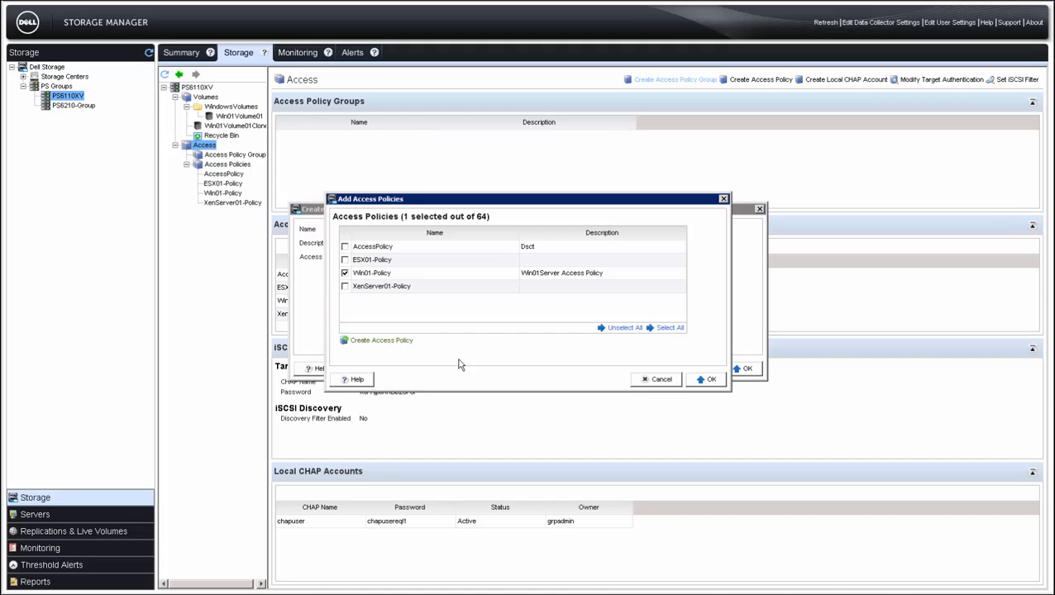
left_click(705, 379)
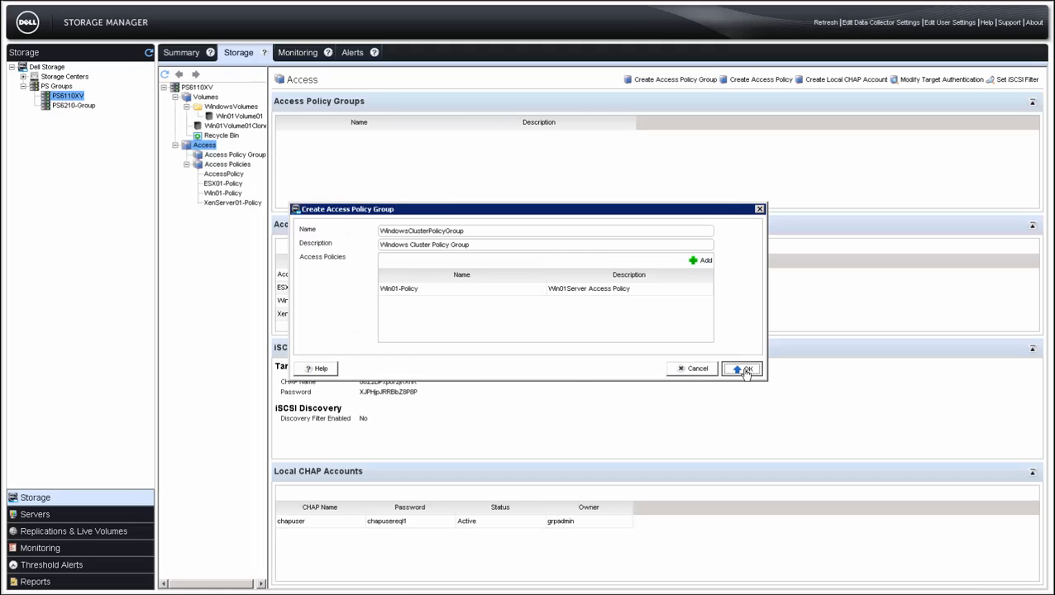
left_click(745, 369)
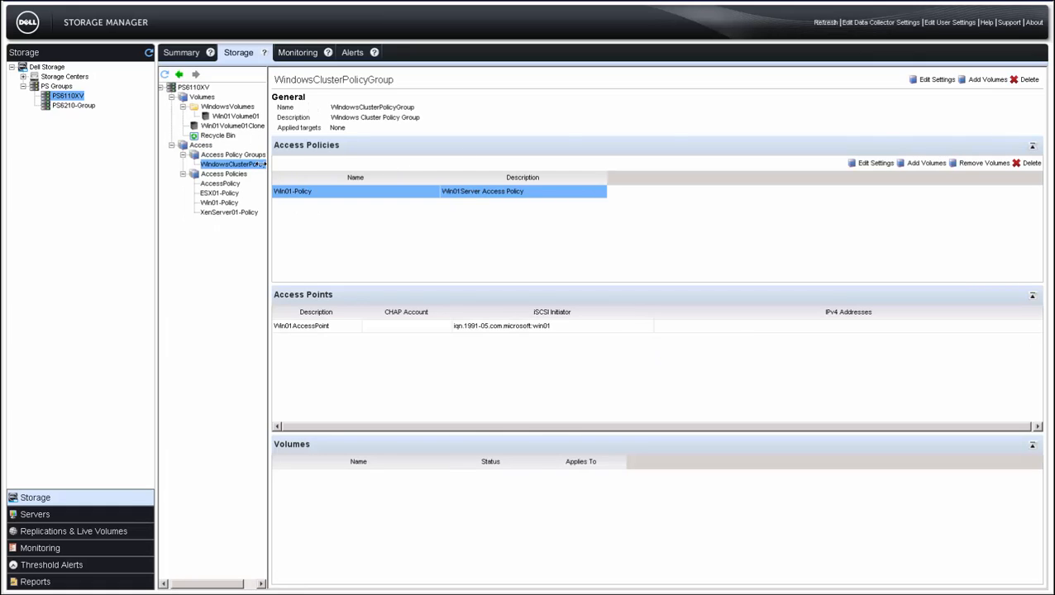
Add the volume Win01Volume01Clone to WindowsClusterPolicyGroup, targeting volumes and snapshots.
left_click(203, 146)
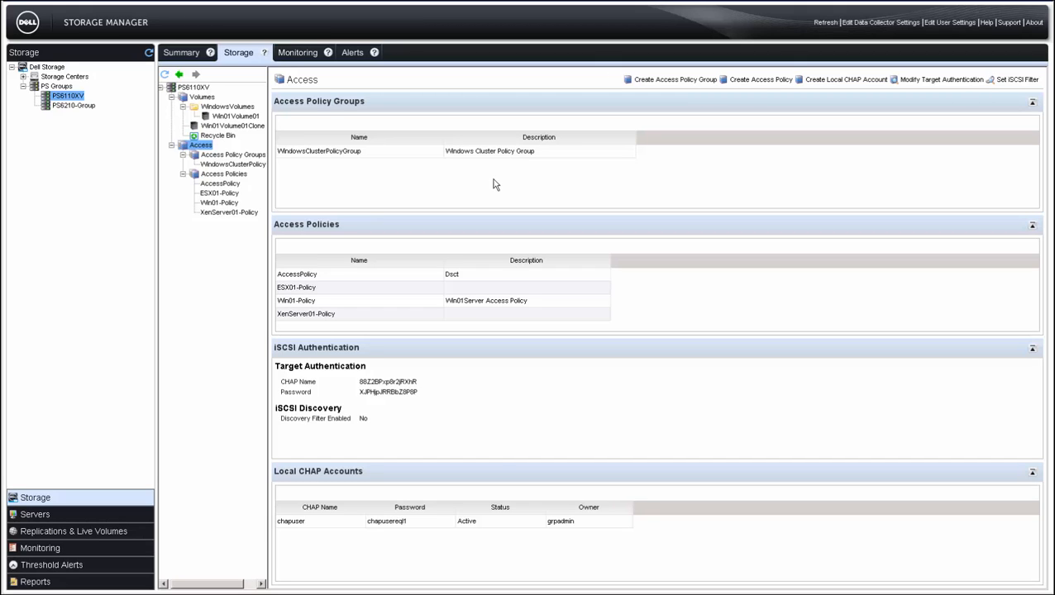
left_click(320, 154)
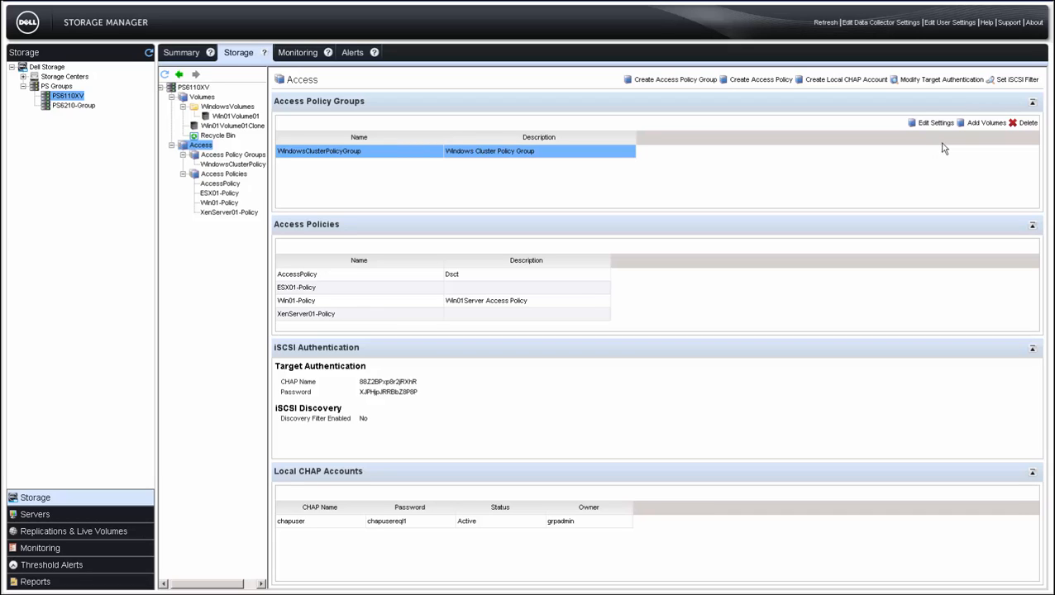
left_click(974, 128)
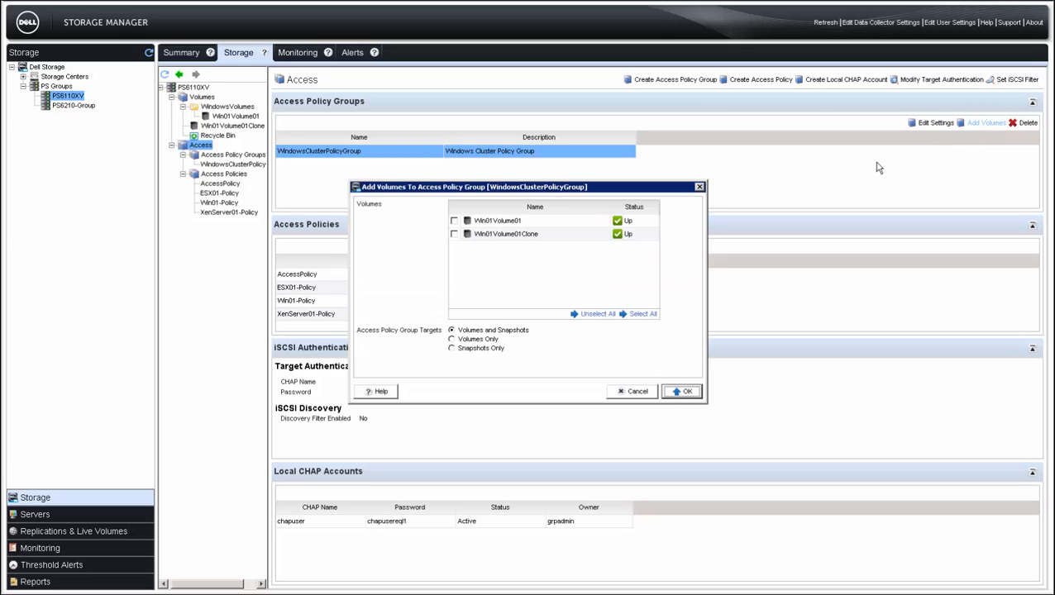
left_click(454, 235)
left_click(677, 395)
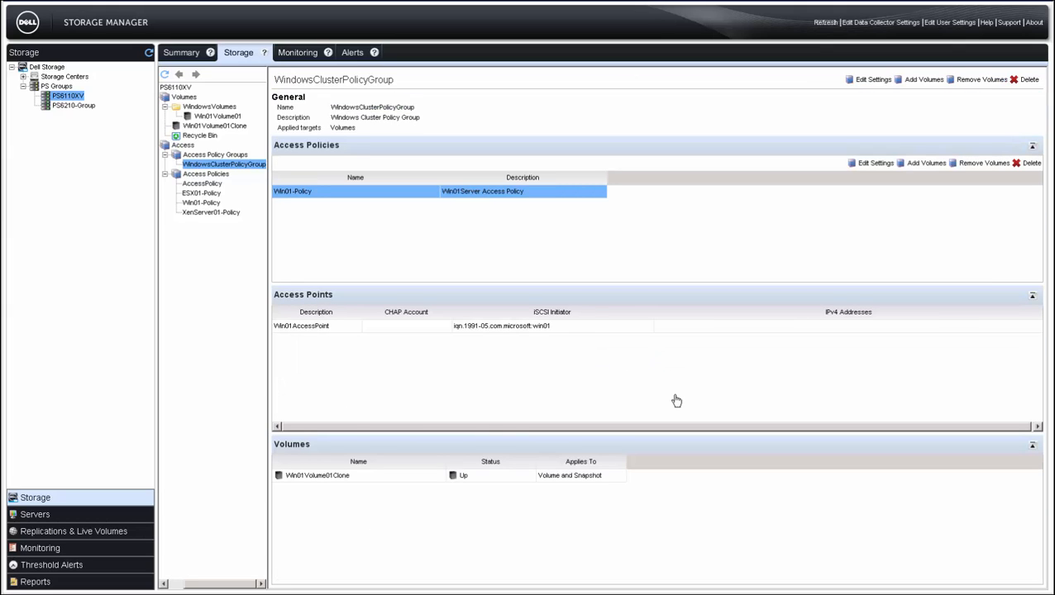
Assign WindowsClusterPolicyGroup to Win01Volume01 in the volume's access settings, targeting volumes and snapshots.
left_click(225, 118)
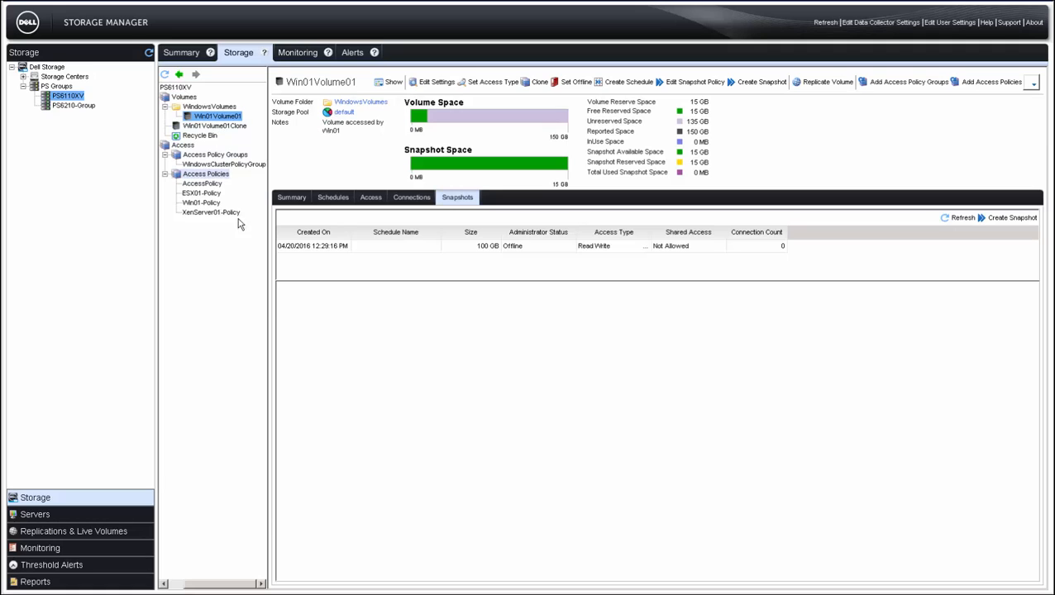
left_click(370, 199)
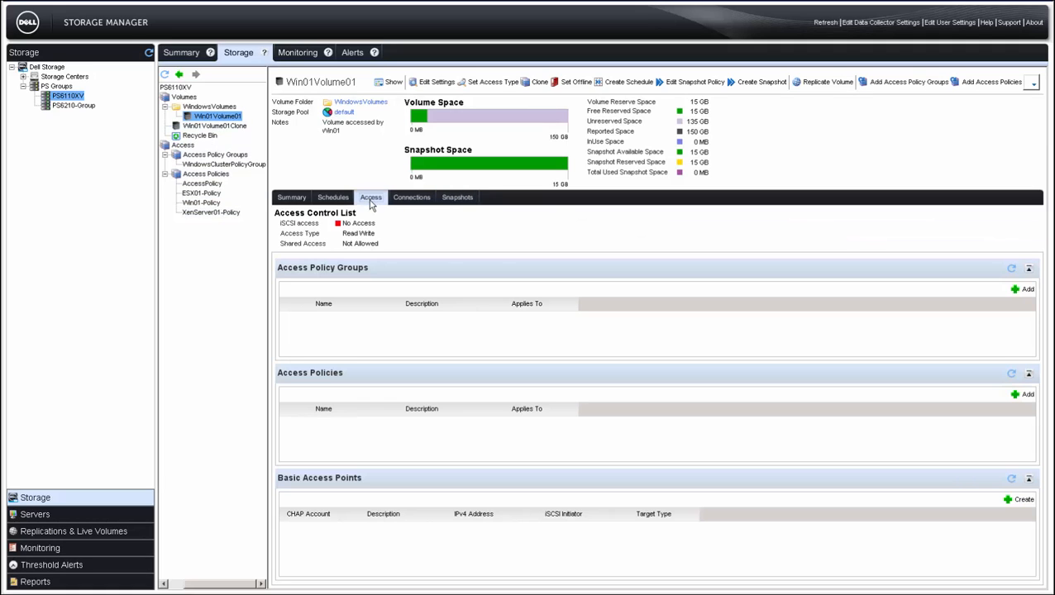
left_click(1030, 294)
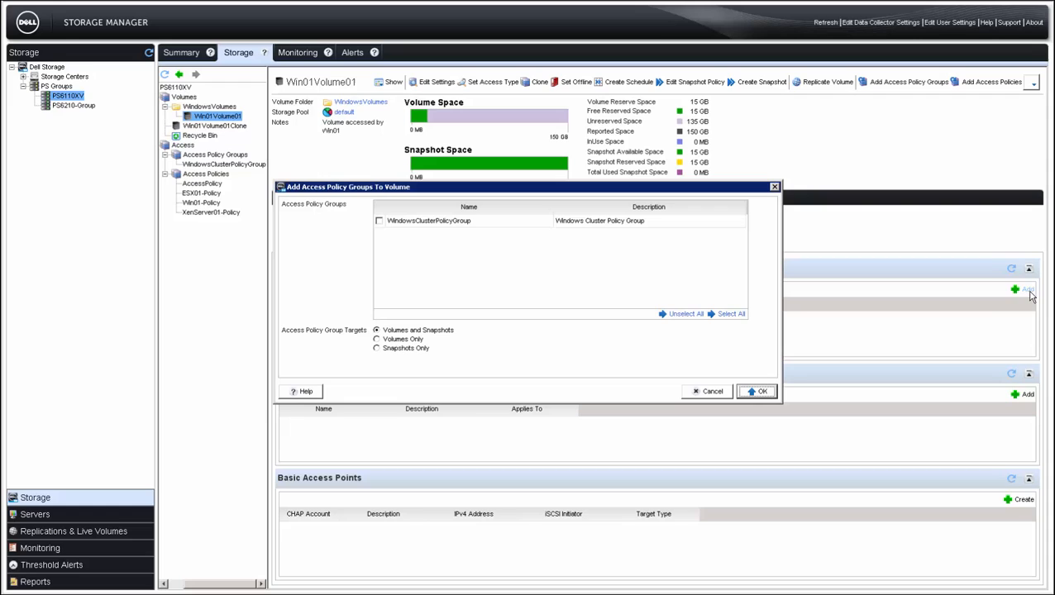
left_click(378, 223)
left_click(757, 392)
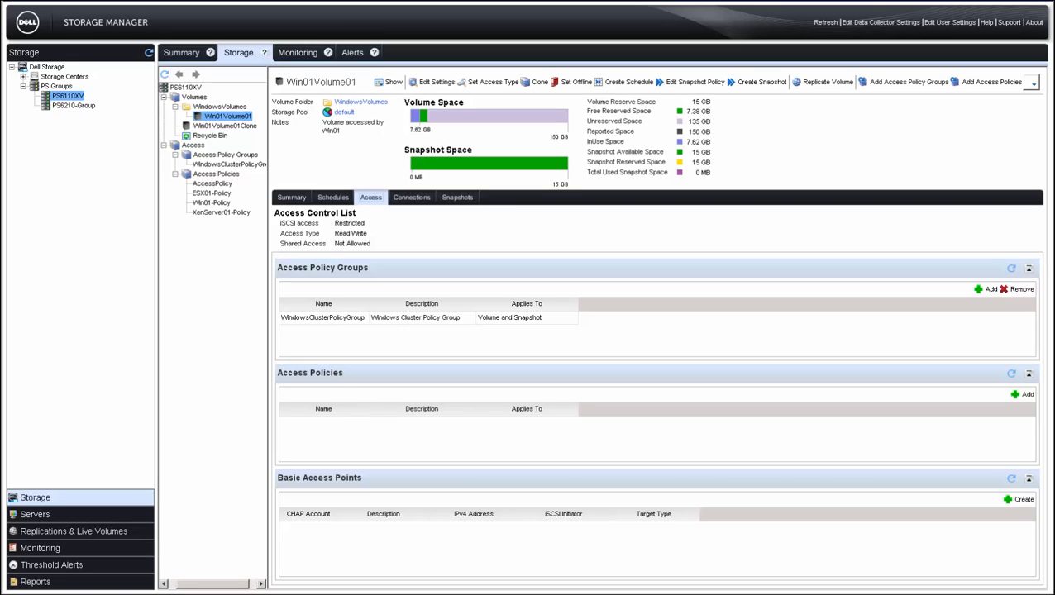
Remove WindowsClusterPolicyGroup from Win01Volume01's access policy groups.
left_click(1020, 293)
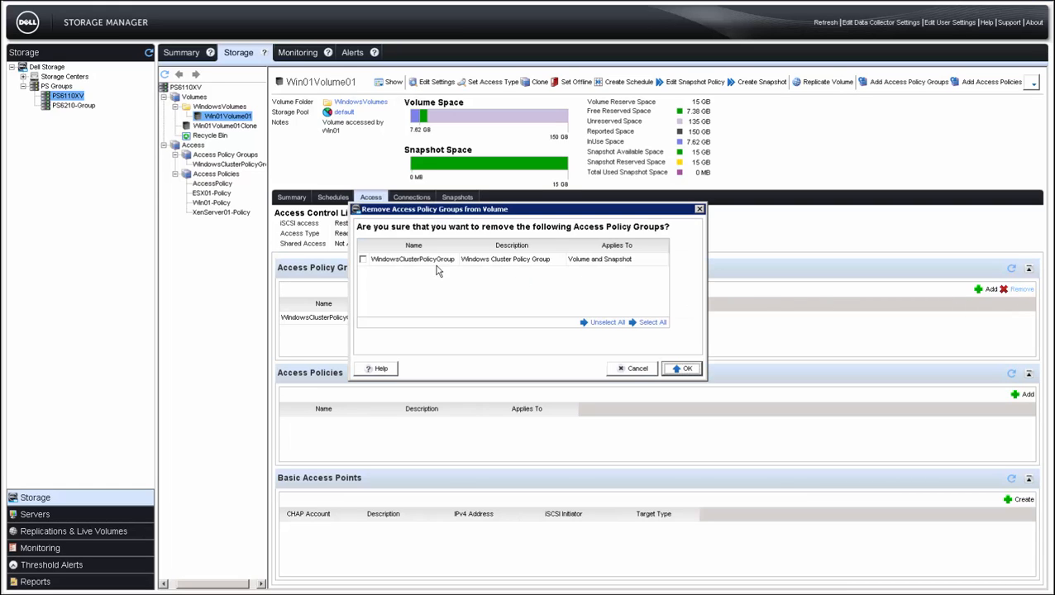
left_click(363, 259)
left_click(685, 370)
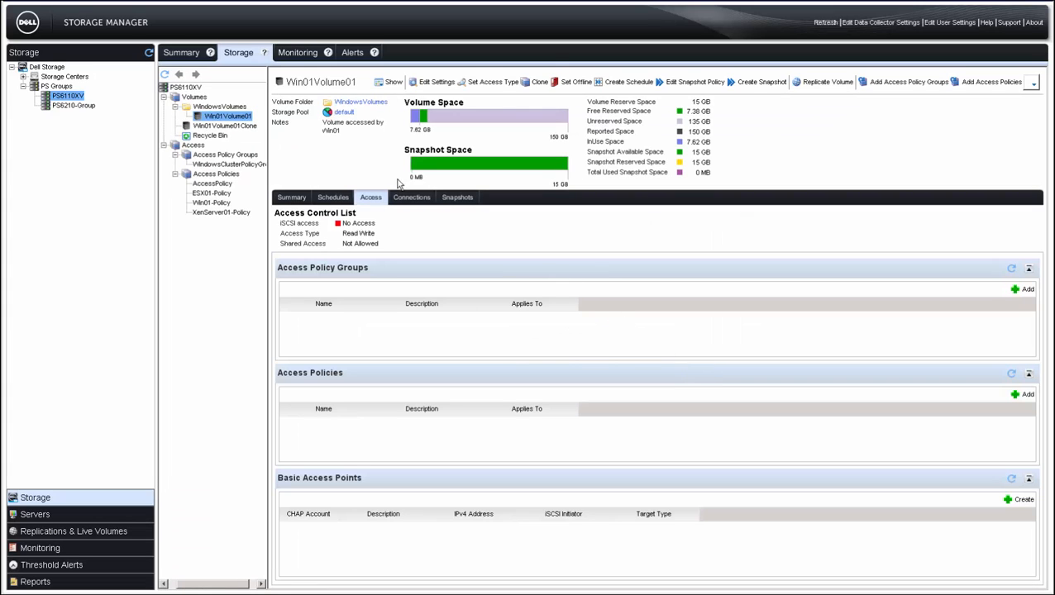
Remove the volume Win01Volume01Clone from WindowsClusterPolicyGroup.
left_click(240, 164)
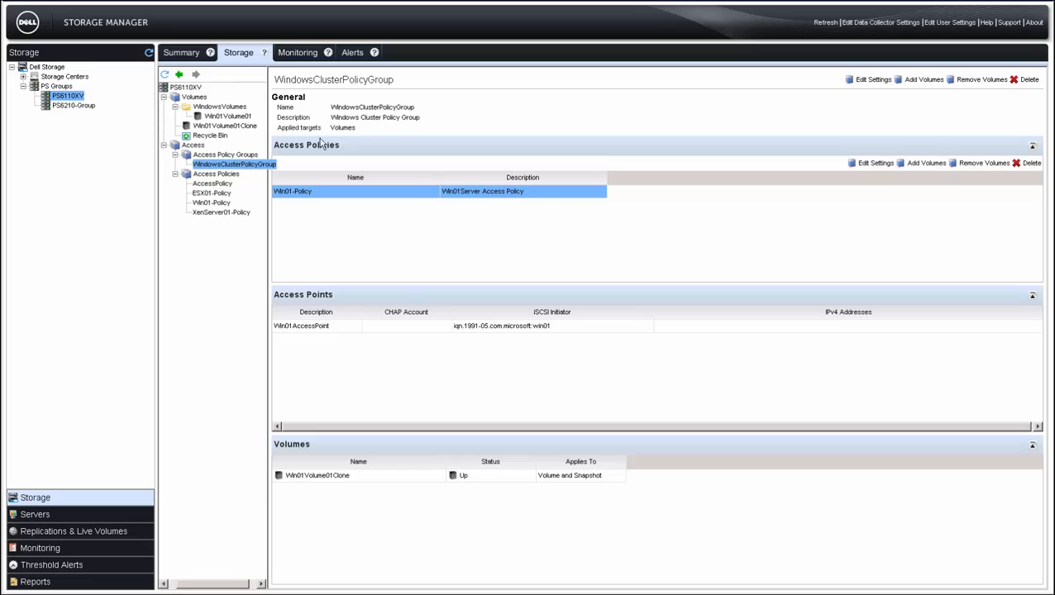
left_click(964, 81)
left_click(342, 235)
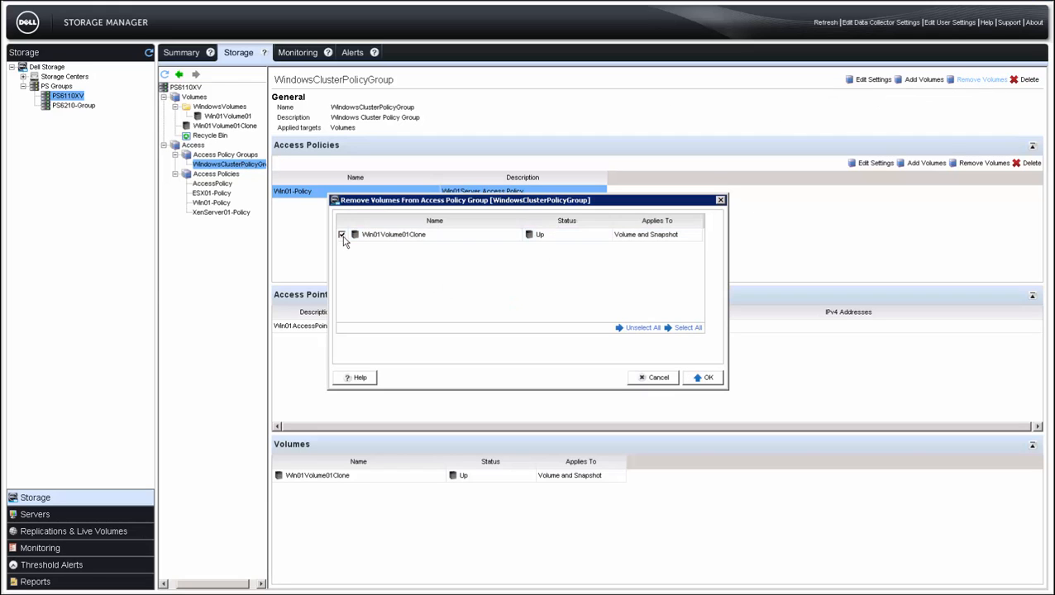
left_click(705, 381)
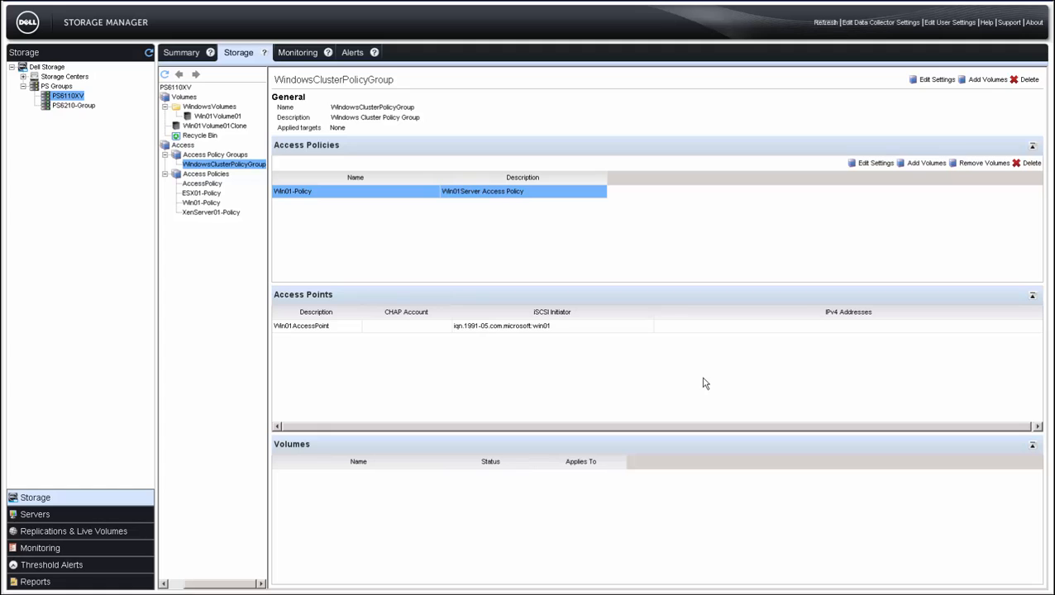
Set Win01Volume01 offline and delete the volume.
left_click(233, 118)
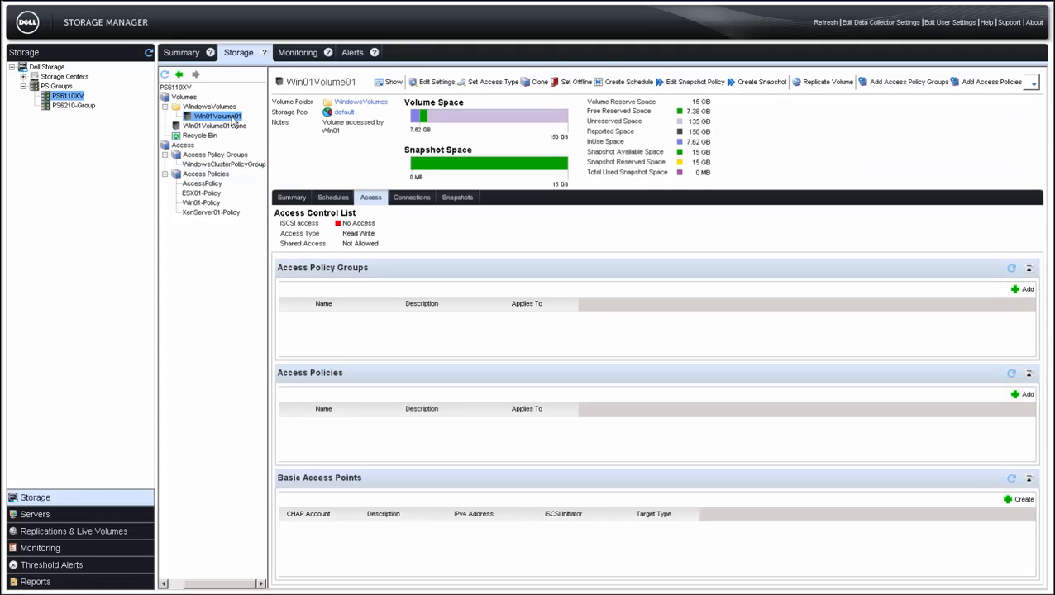
left_click(574, 84)
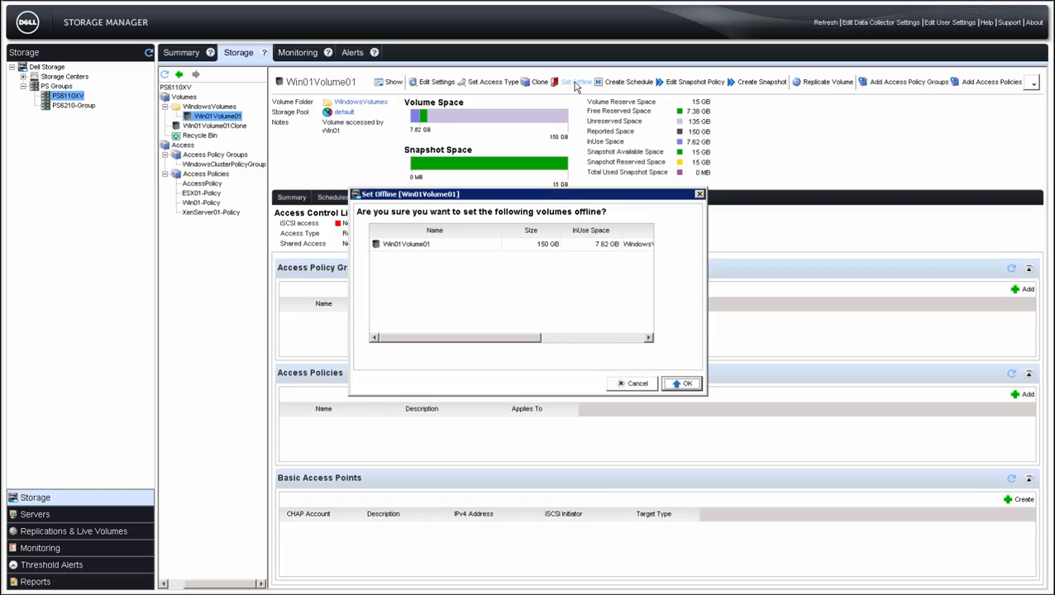
left_click(682, 386)
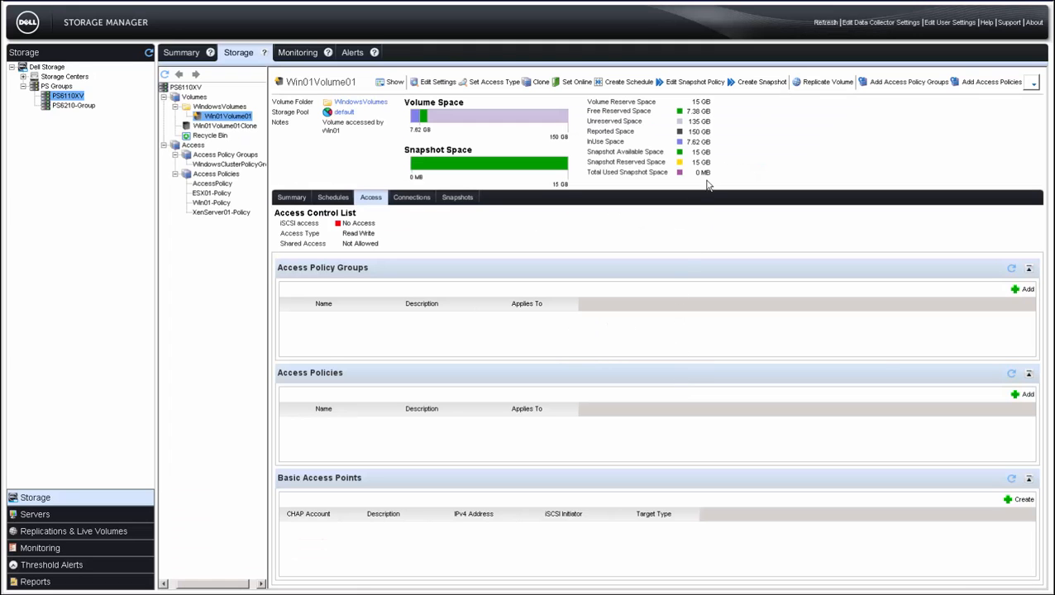
left_click(1033, 85)
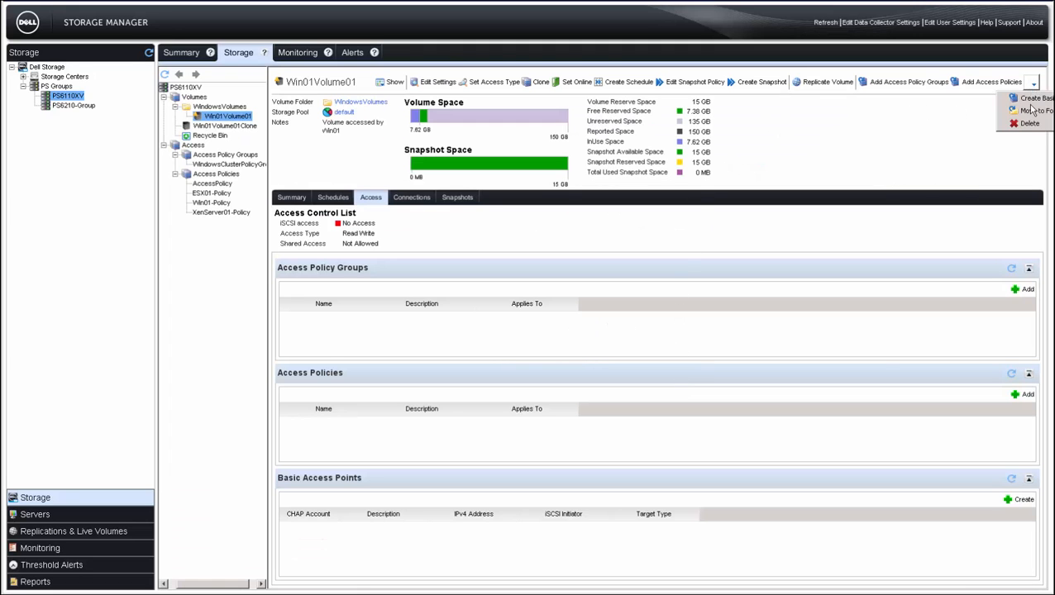
left_click(1027, 115)
left_click(677, 384)
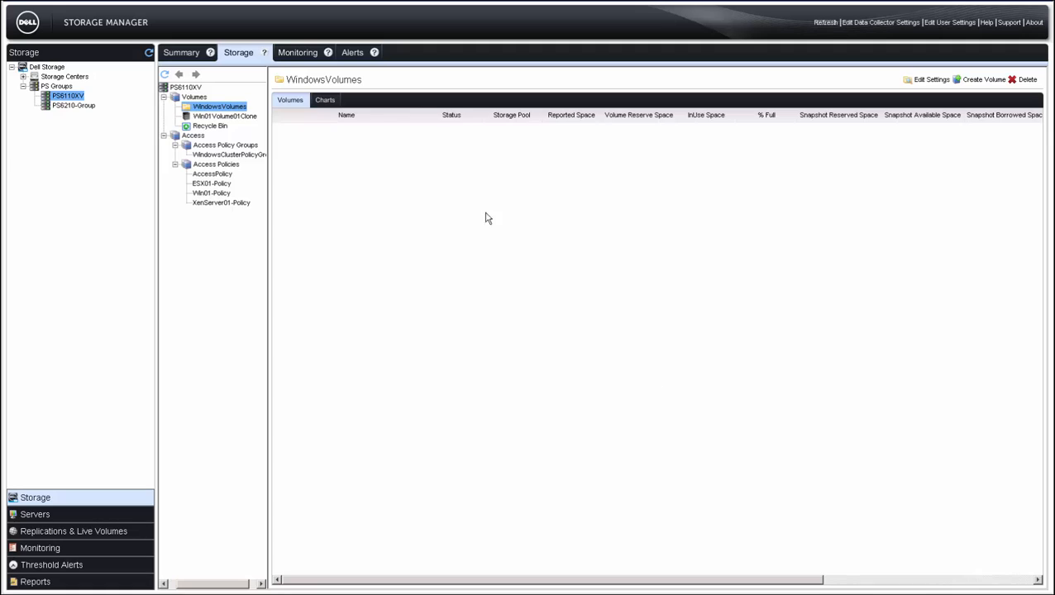
Restore Win01Volume01 from the Recycle Bin under its original name and check the WindowsVolumes folder for it.
left_click(211, 127)
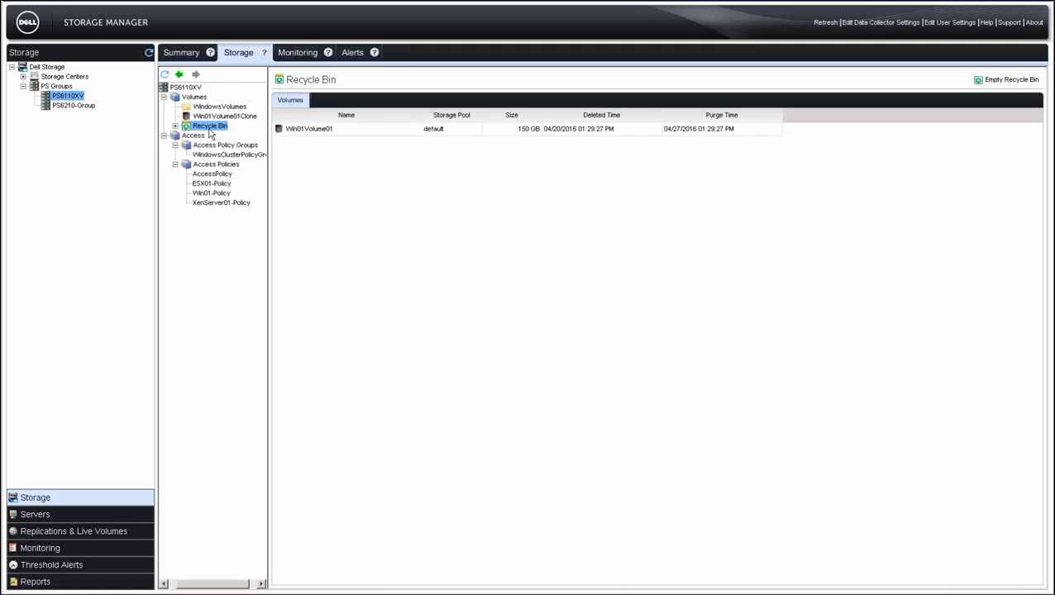
left_click(300, 132)
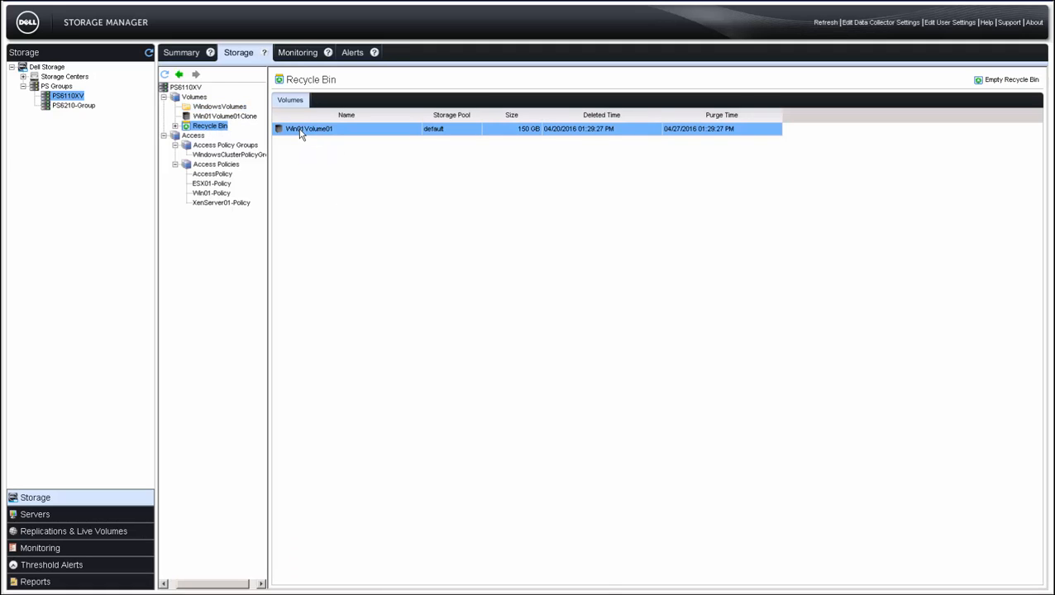
right_click(301, 135)
left_click(334, 137)
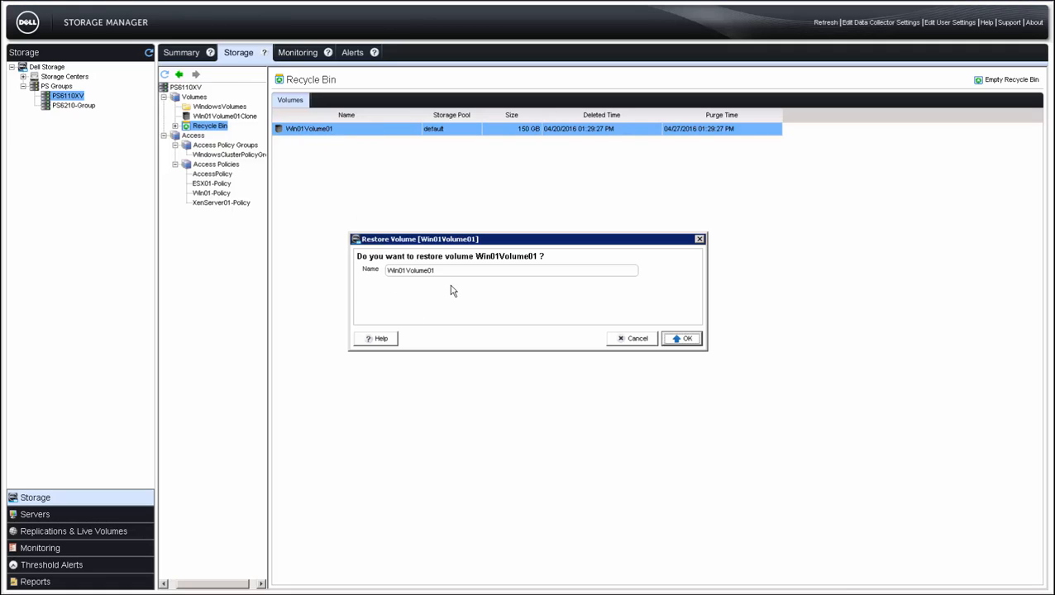
left_click(680, 339)
left_click(233, 107)
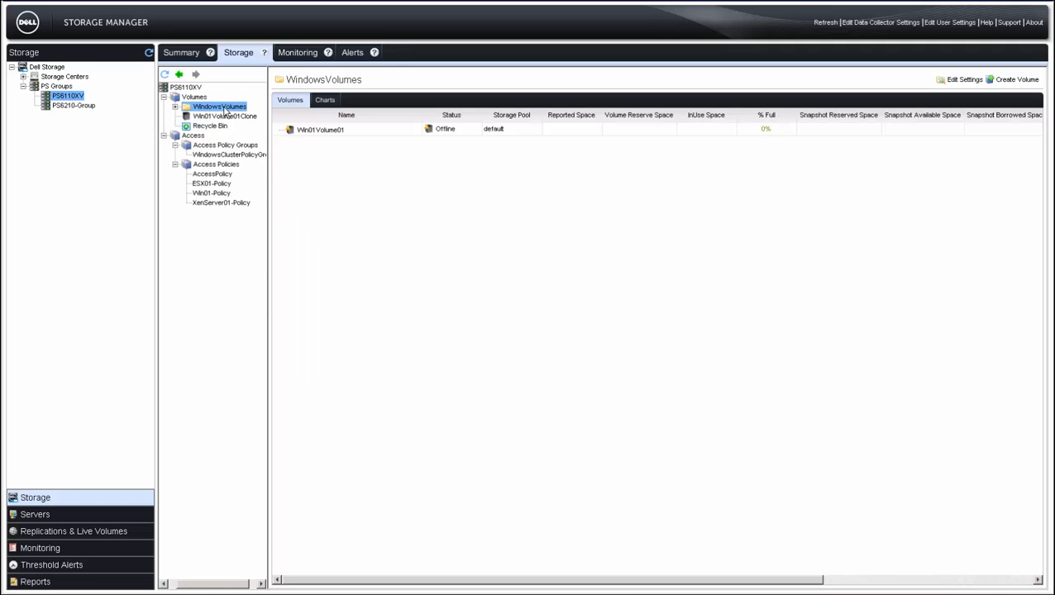
Delete the offline volume Win01Volume01 from the WindowsVolumes folder.
left_click(324, 136)
right_click(324, 134)
left_click(357, 318)
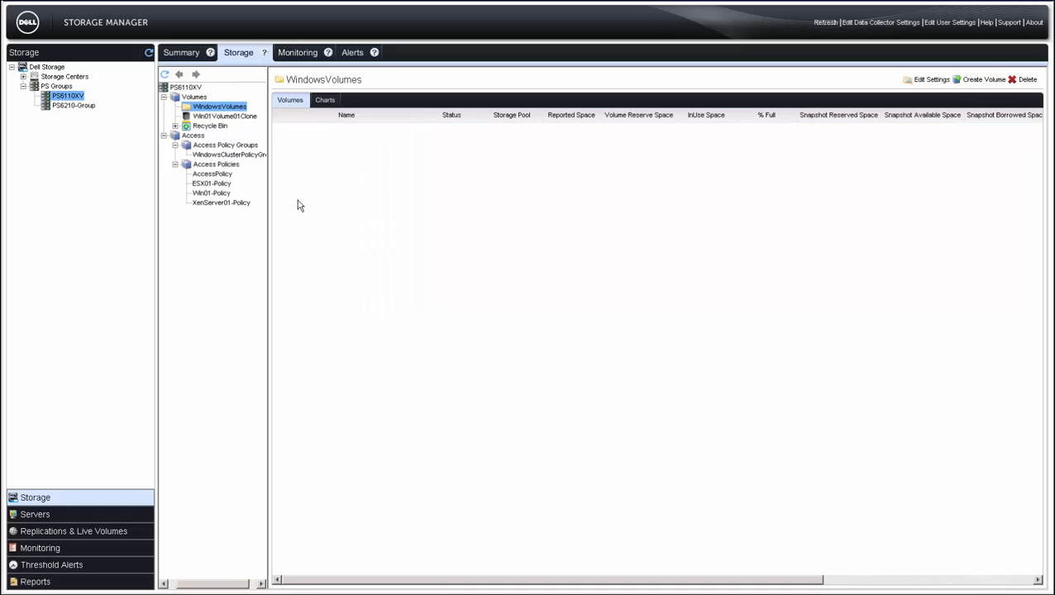
Permanently delete Win01Volume01 from the Recycle Bin of the PS6110XV group.
left_click(212, 127)
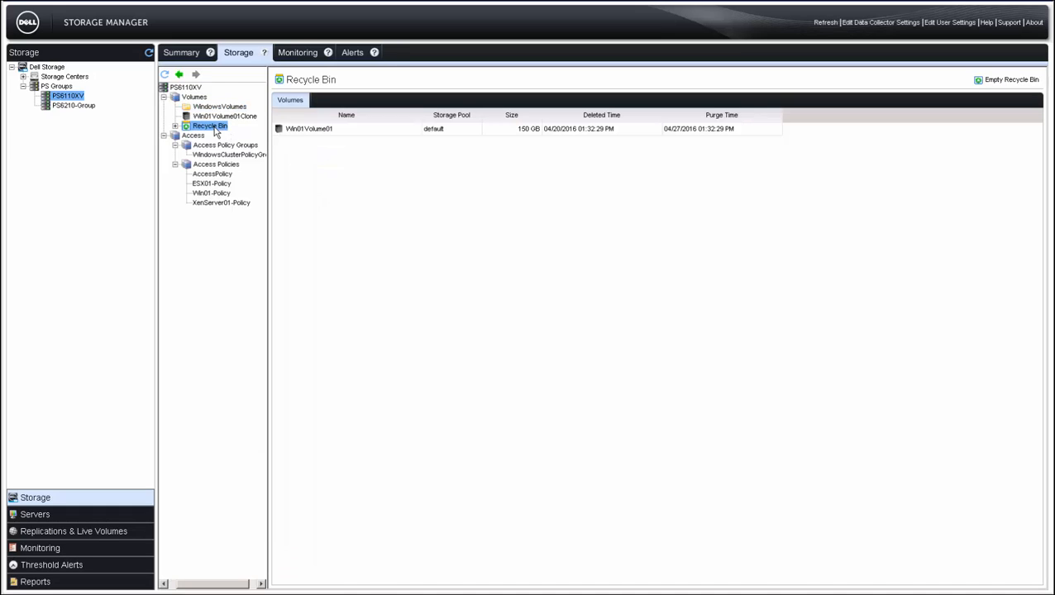
left_click(296, 134)
right_click(296, 134)
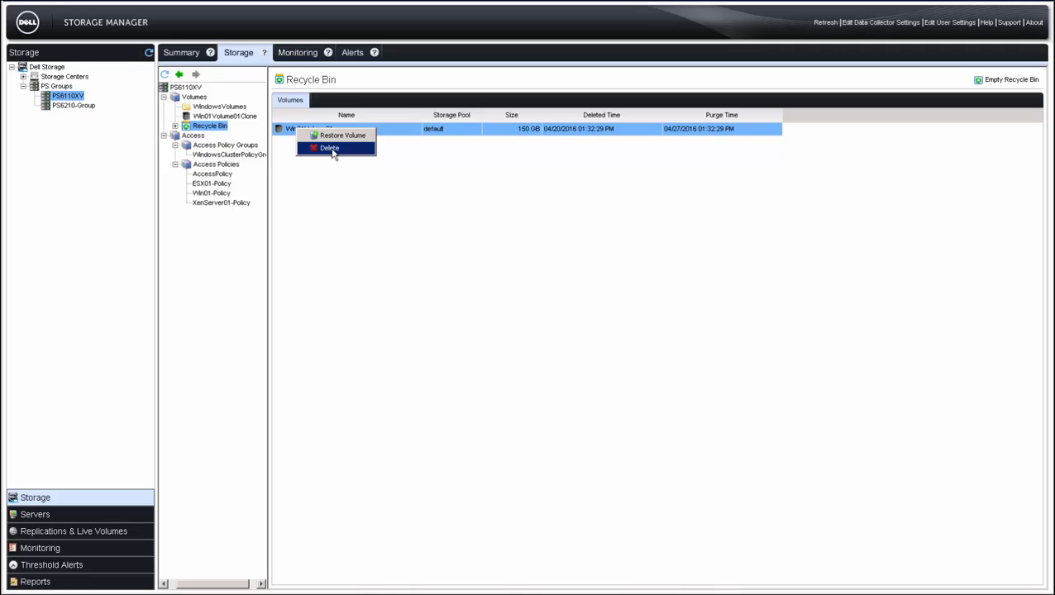
left_click(331, 148)
left_click(681, 385)
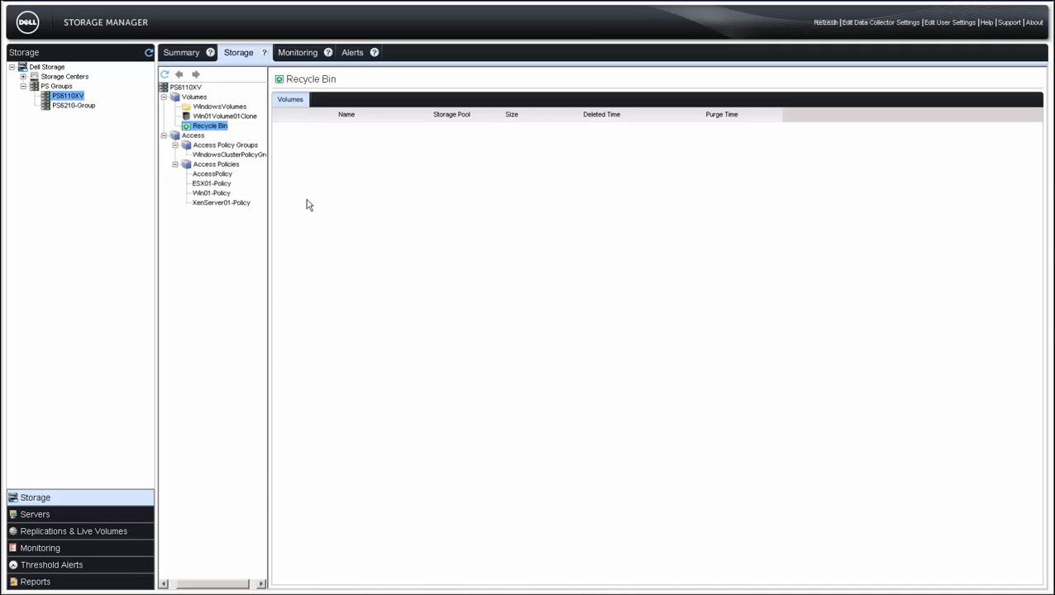
Delete the PS group PS6110XV from Dell Storage and confirm the removal.
right_click(70, 101)
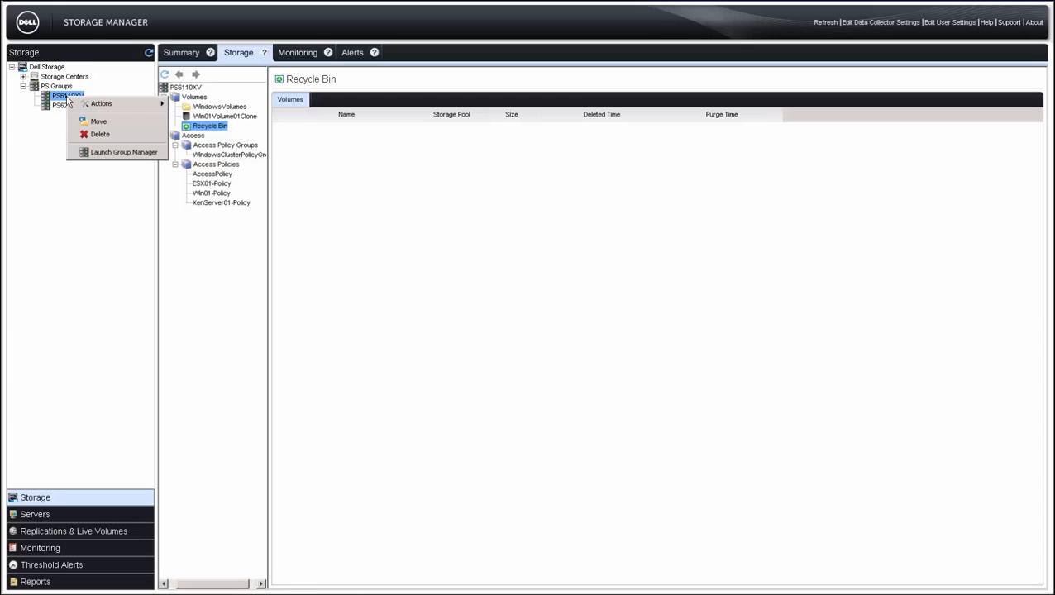
left_click(91, 134)
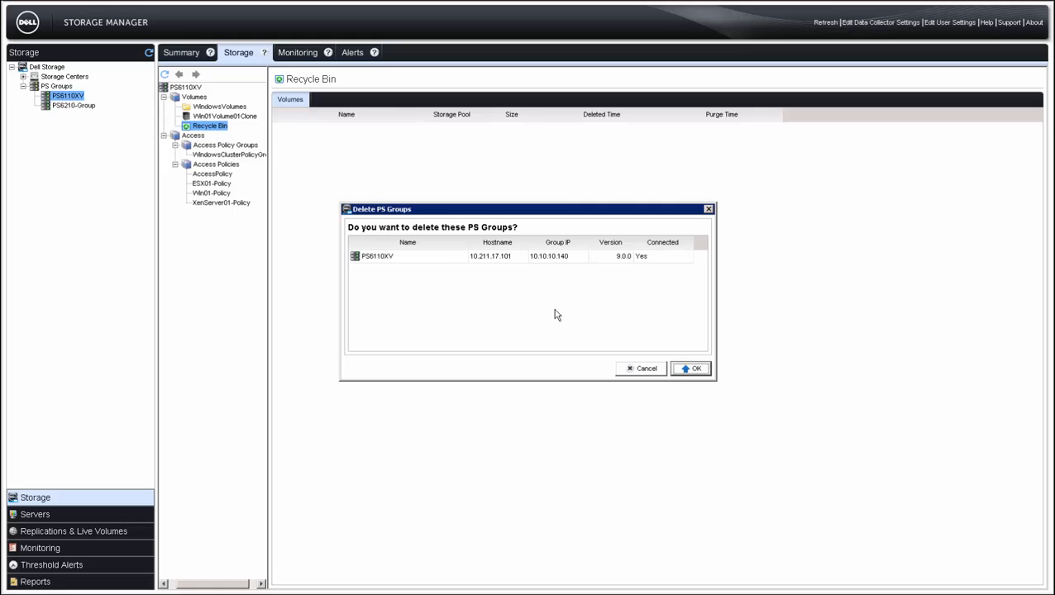
left_click(690, 371)
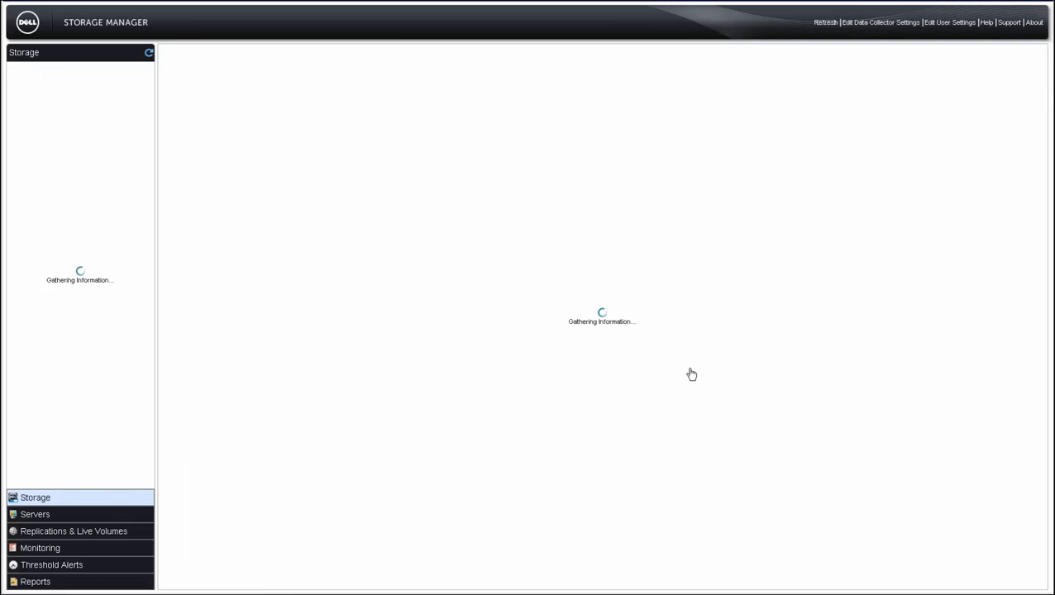